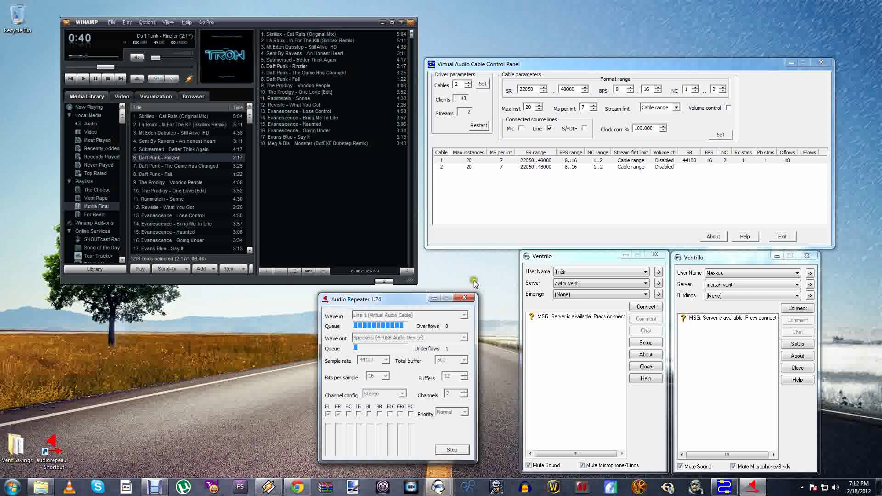
Switch to the YouTube tutorial in the browser, mute and pause it, look at its Audio Repeater section around 6:10, and minimize the browser.
{"action": "left_click", "coordinate": [290, 488]}
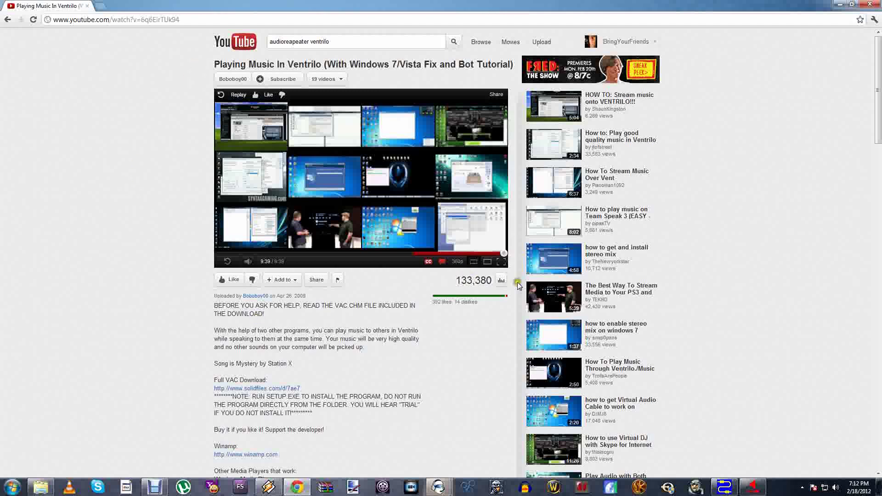
{"action": "left_click", "coordinate": [365, 252]}
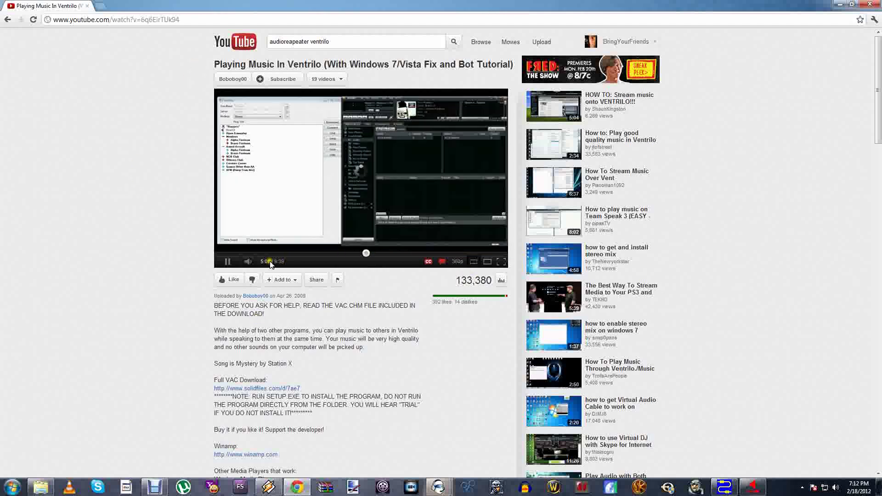
{"action": "left_click", "coordinate": [248, 262]}
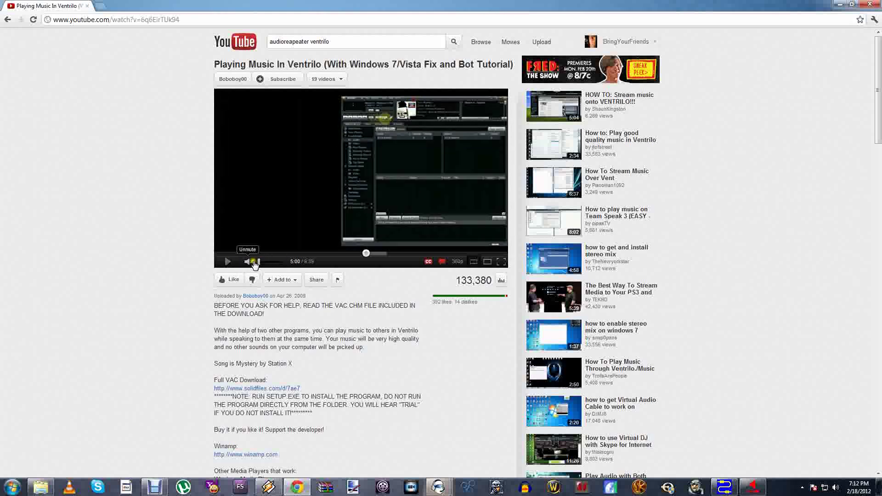
{"action": "left_click", "coordinate": [227, 261]}
{"action": "left_click", "coordinate": [383, 253]}
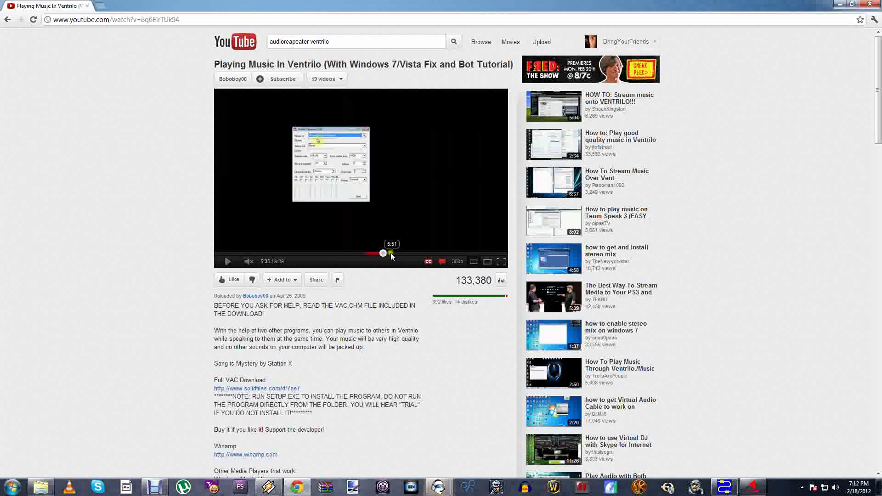
{"action": "left_click", "coordinate": [401, 253]}
{"action": "mouse_move", "coordinate": [263, 265]}
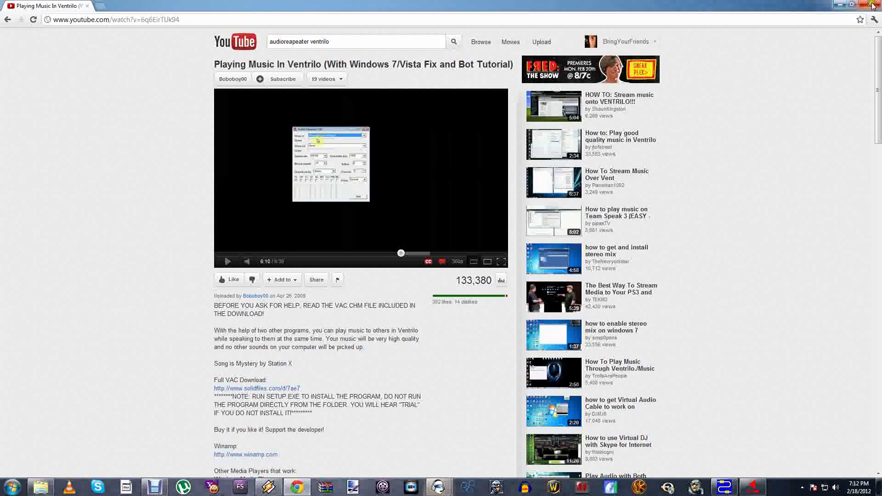
{"action": "left_click", "coordinate": [839, 4]}
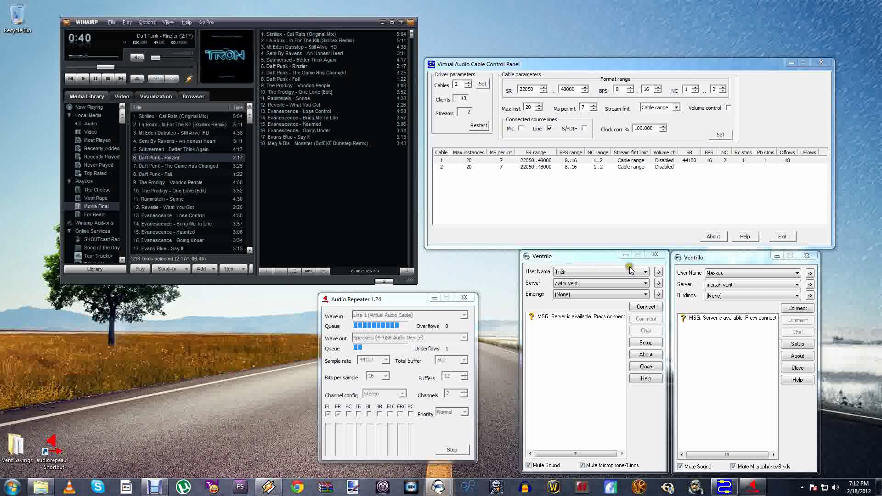
Reposition the second Ventrilo window, Winamp and the Virtual Audio Cable Control Panel on the desktop, and highlight the cable count.
{"action": "left_click", "coordinate": [696, 258]}
{"action": "left_click_drag", "start_coordinate": [695, 259], "coordinate": [694, 257]}
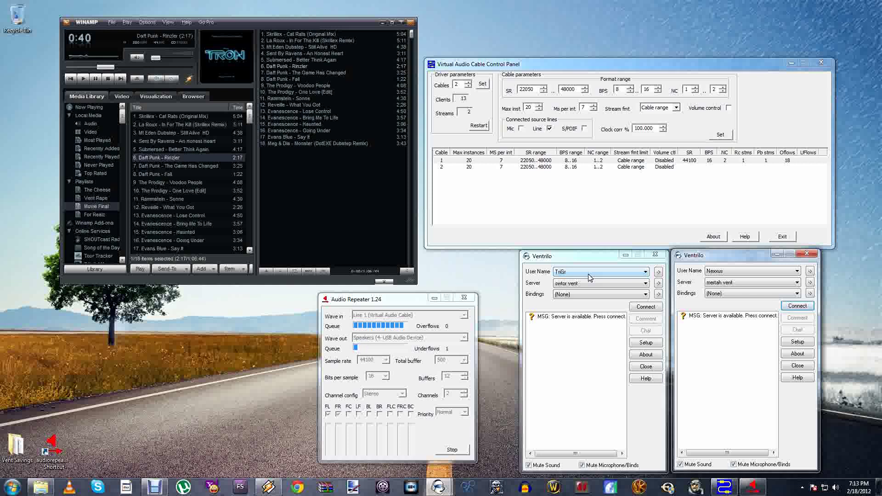
{"action": "left_click_drag", "start_coordinate": [306, 21], "coordinate": [286, 19]}
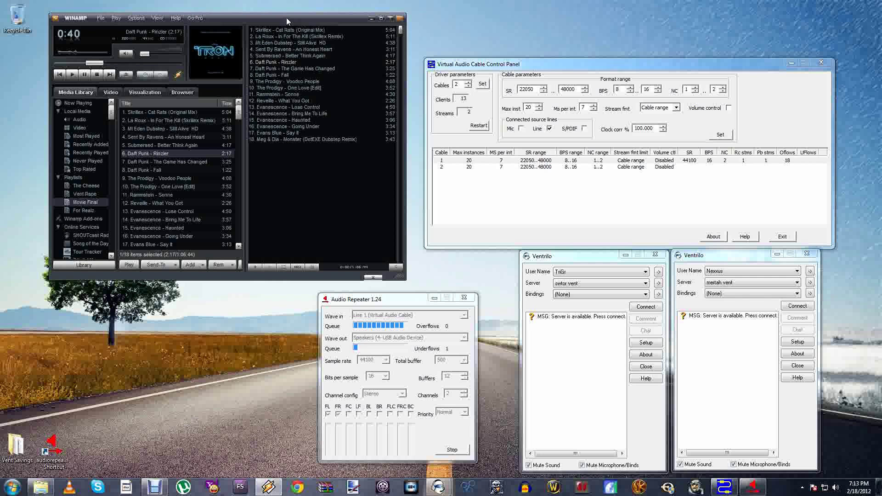
{"action": "left_click_drag", "start_coordinate": [491, 64], "coordinate": [490, 55]}
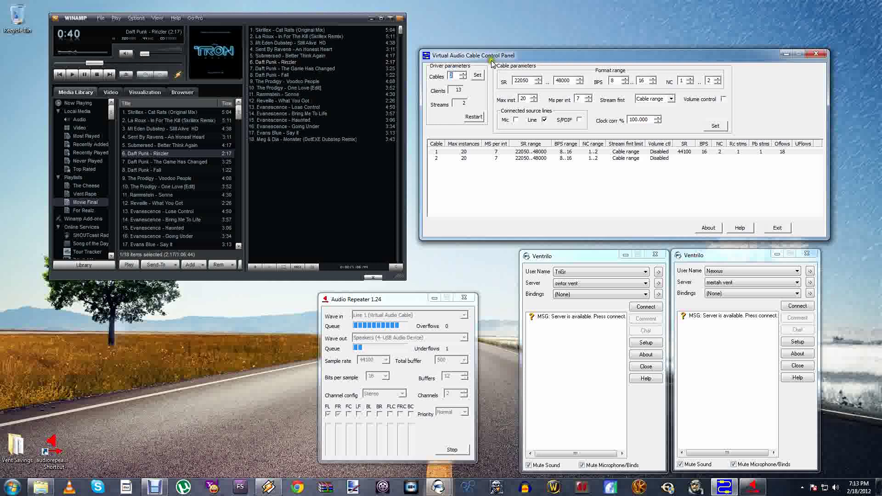
{"action": "left_click_drag", "start_coordinate": [498, 58], "coordinate": [498, 49]}
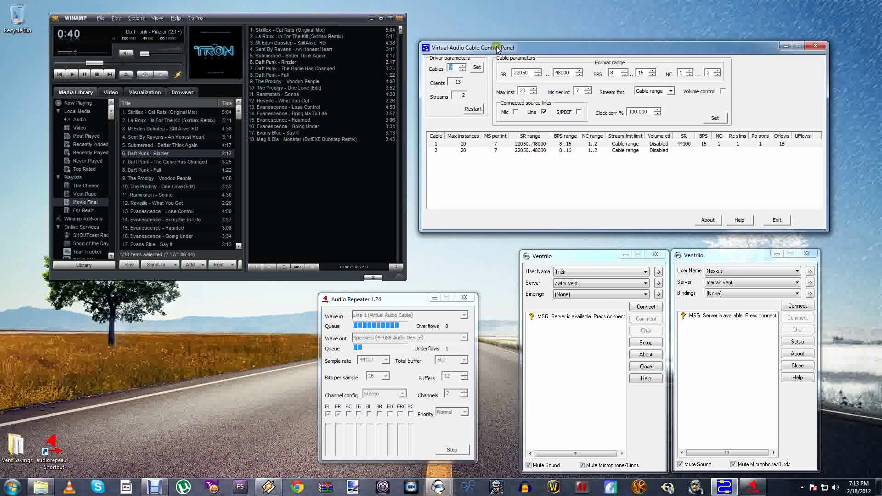
{"action": "double_click", "coordinate": [448, 69]}
{"action": "left_click", "coordinate": [797, 487]}
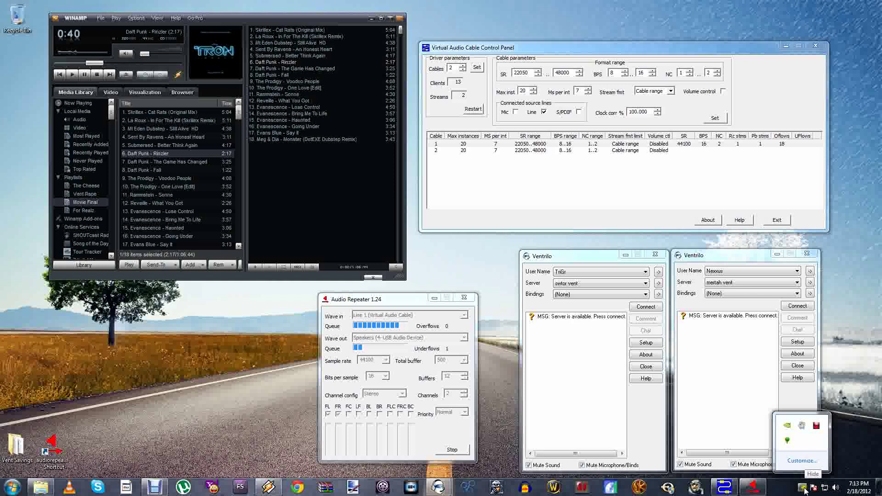
{"action": "right_click", "coordinate": [834, 486]}
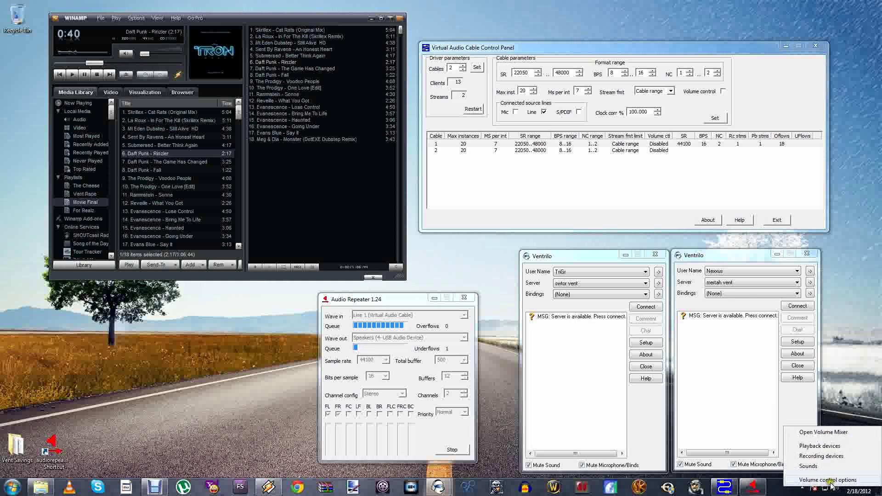
{"action": "left_click", "coordinate": [825, 482]}
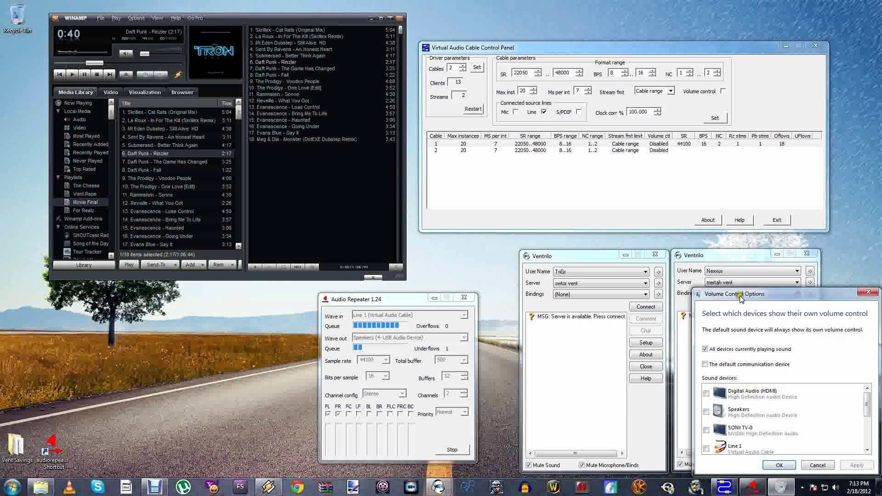
{"action": "left_click", "coordinate": [821, 256]}
Examine the Virtual Audio Cable lines in the Windows playback devices list, and close the Sound settings.
{"action": "right_click", "coordinate": [833, 488]}
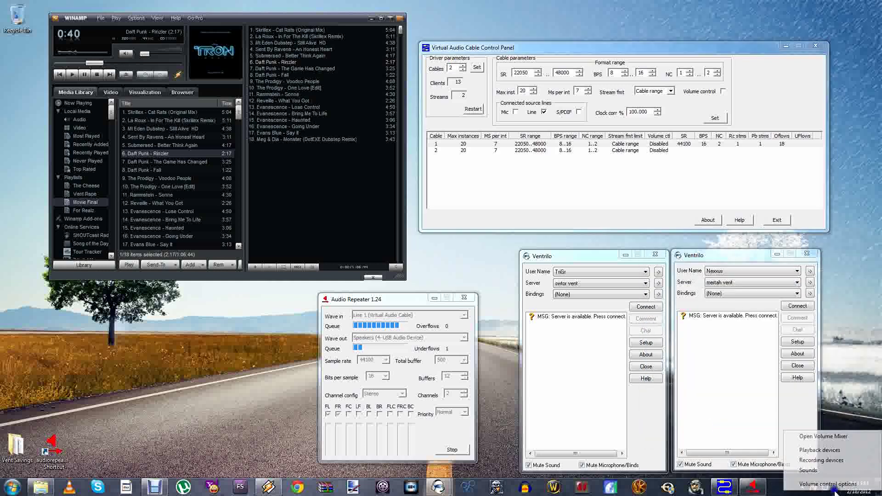
{"action": "left_click", "coordinate": [821, 450]}
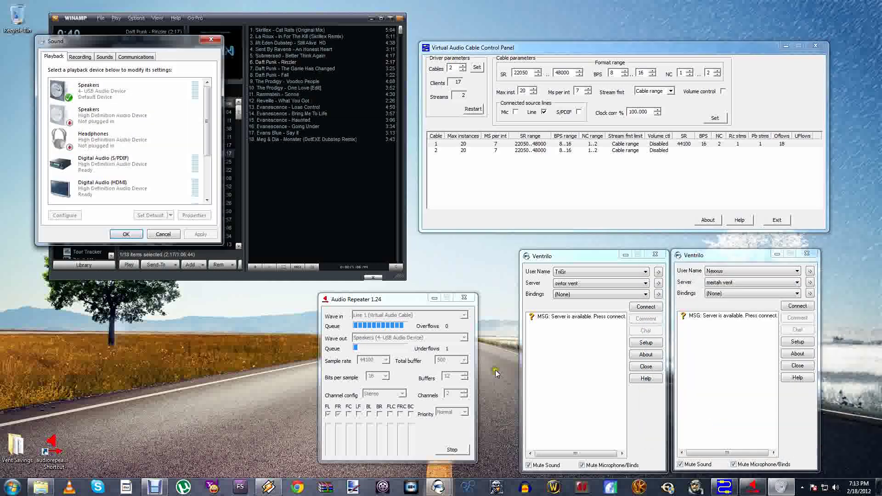
{"action": "left_click_drag", "start_coordinate": [110, 41], "coordinate": [107, 166]}
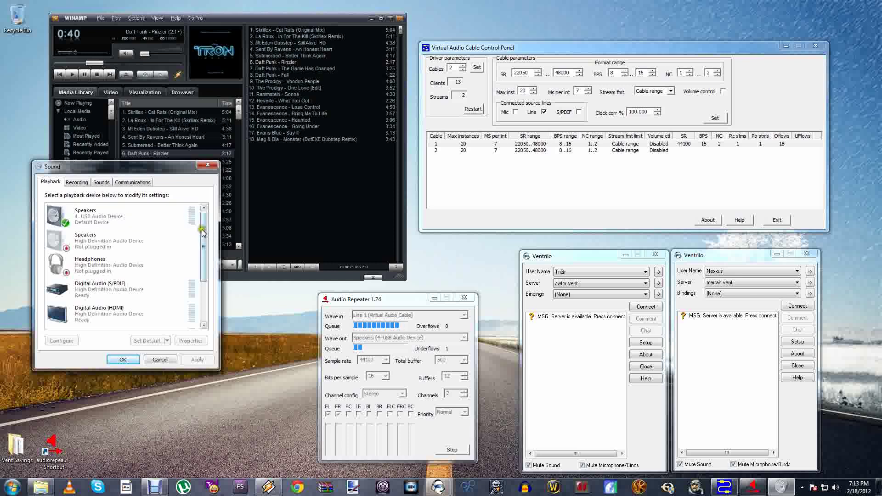
{"action": "left_click", "coordinate": [206, 302]}
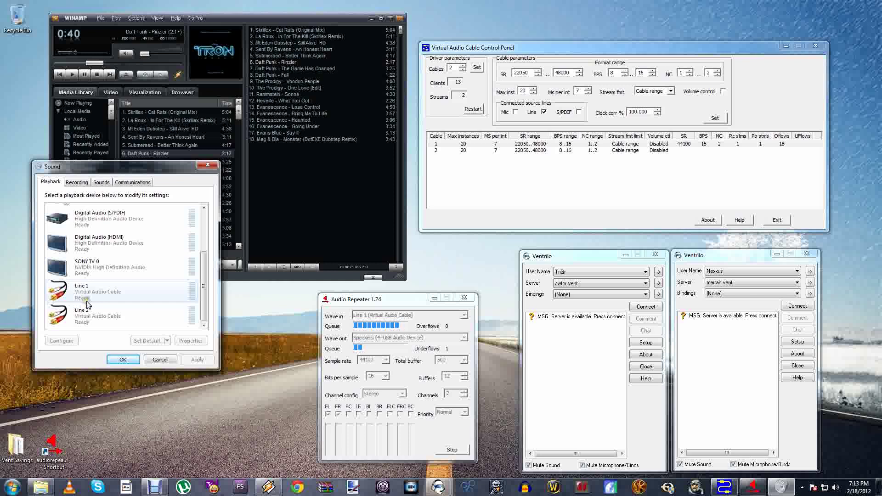
{"action": "left_click", "coordinate": [202, 165]}
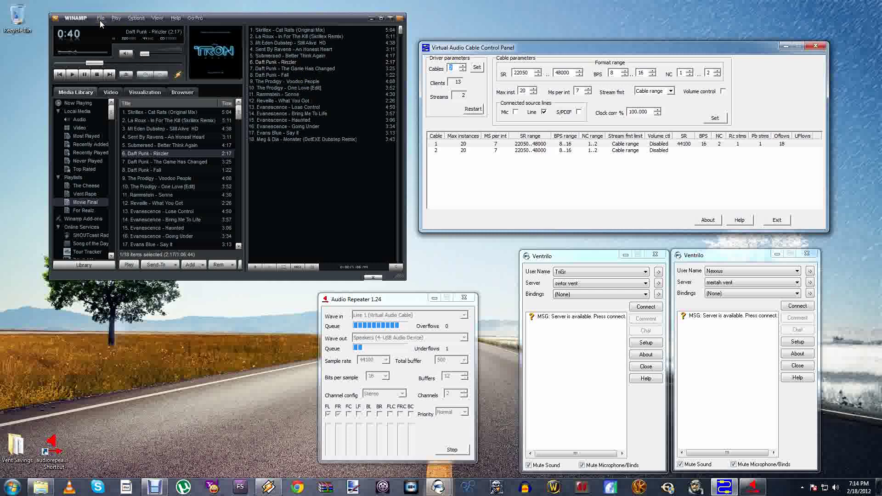
Configure Winamp's Nullsoft DirectSound Output plug-in to use the device Line 1 (Virtual Audio Cable), and close the preferences.
{"action": "left_click", "coordinate": [130, 17]}
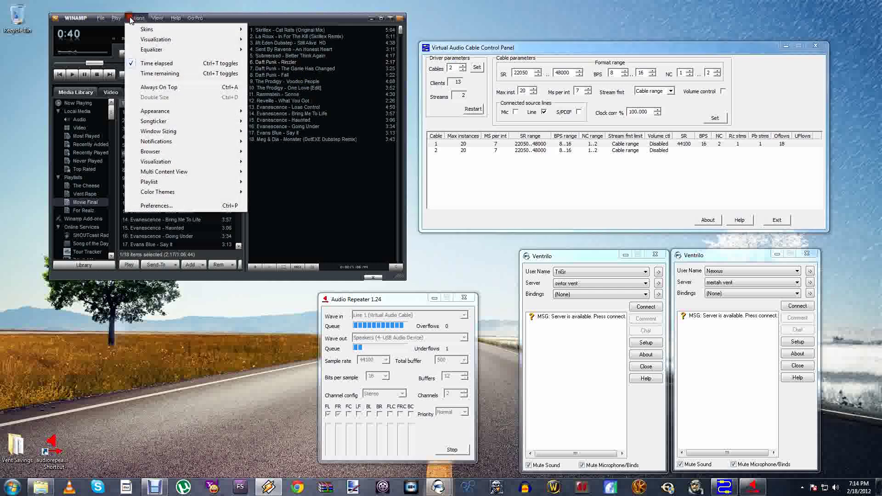
{"action": "left_click", "coordinate": [146, 206]}
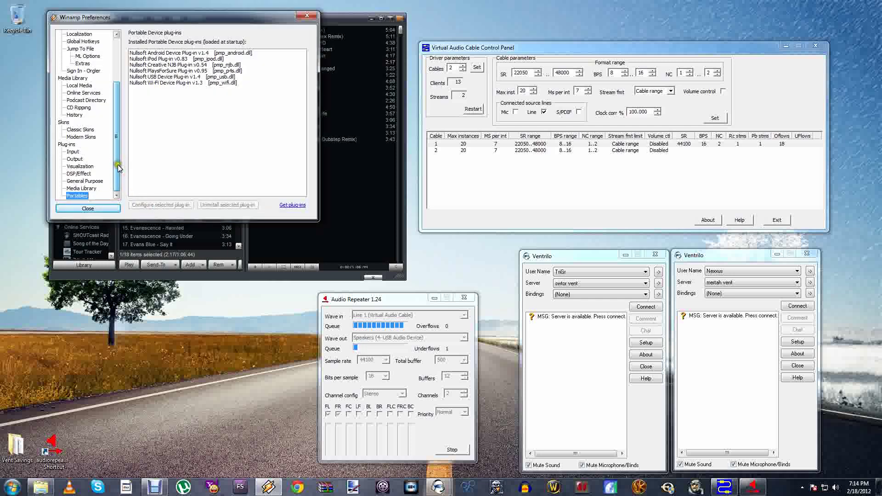
{"action": "scroll", "coordinate": [117, 165], "scroll_direction": "down", "scroll_amount": 1}
{"action": "scroll", "coordinate": [111, 127], "scroll_direction": "up", "scroll_amount": 3}
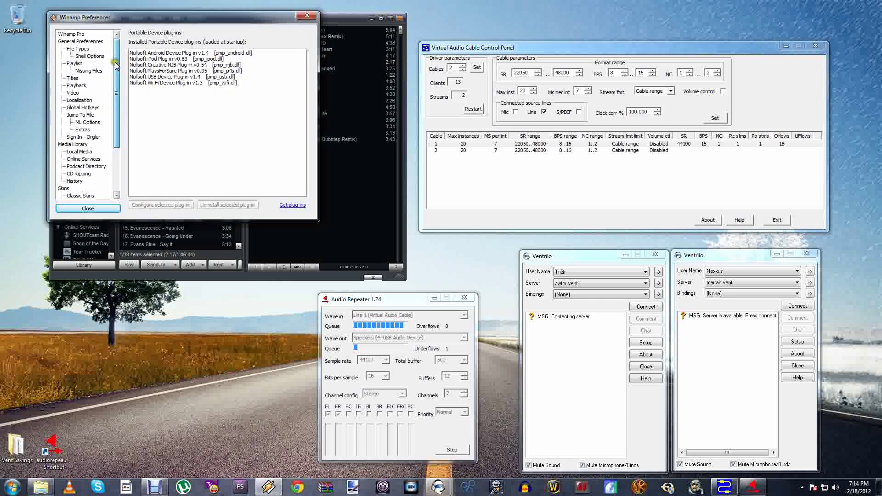
{"action": "scroll", "coordinate": [94, 144], "scroll_direction": "down", "scroll_amount": 3}
{"action": "left_click", "coordinate": [75, 159]}
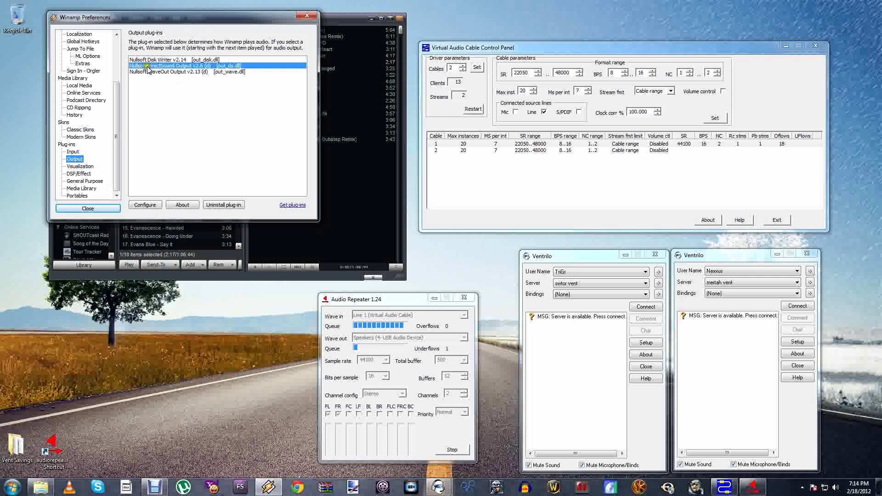
{"action": "left_click", "coordinate": [143, 204]}
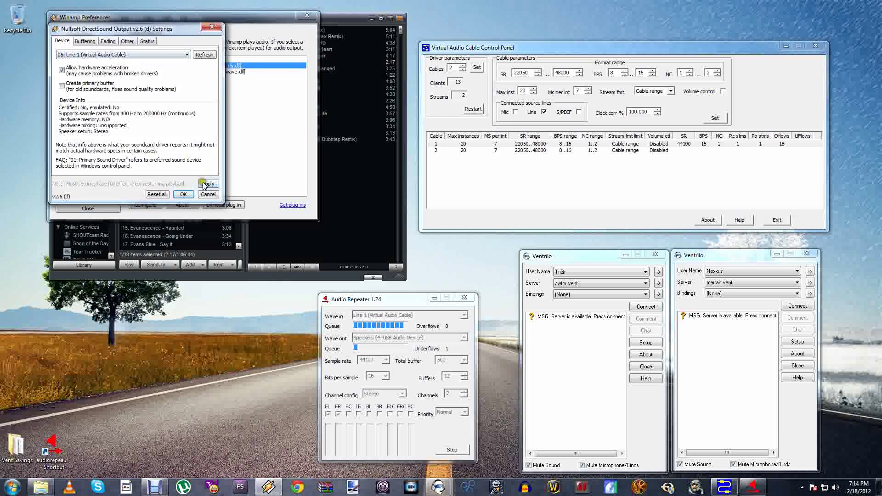
{"action": "left_click", "coordinate": [183, 195]}
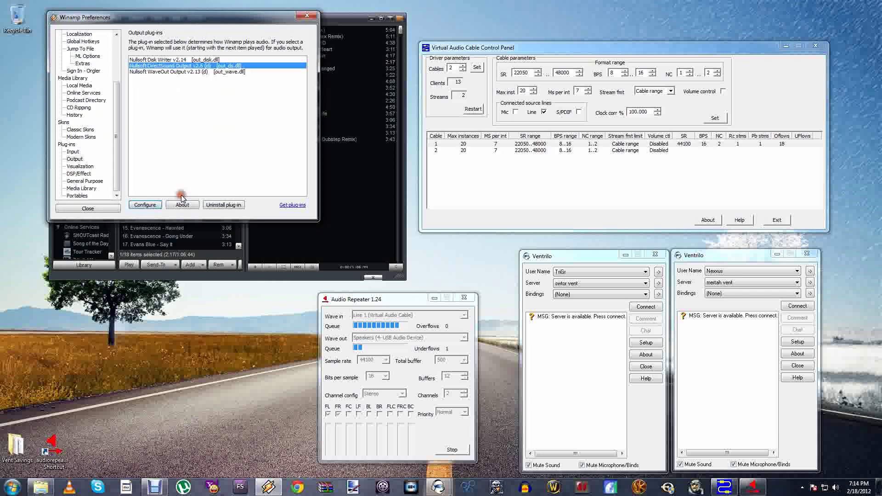
{"action": "left_click", "coordinate": [306, 16]}
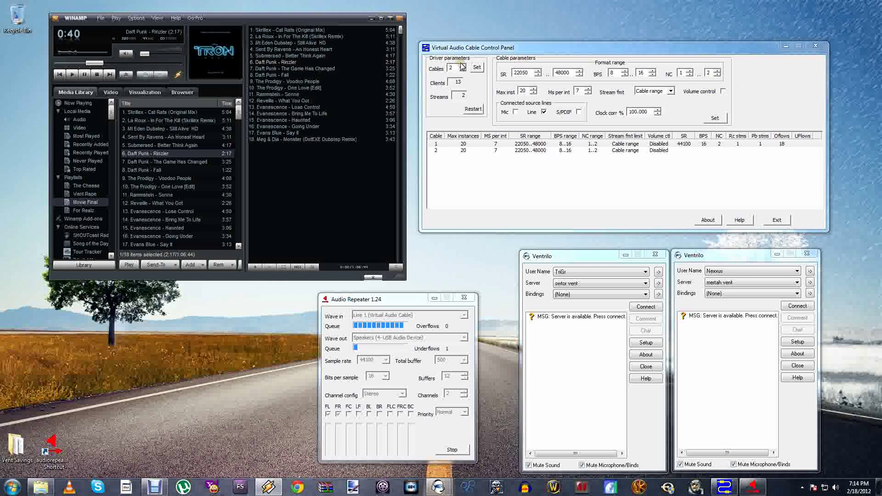
Exit the Virtual Audio Cable Control Panel and stop the running Audio Repeater.
{"action": "left_click", "coordinate": [775, 221]}
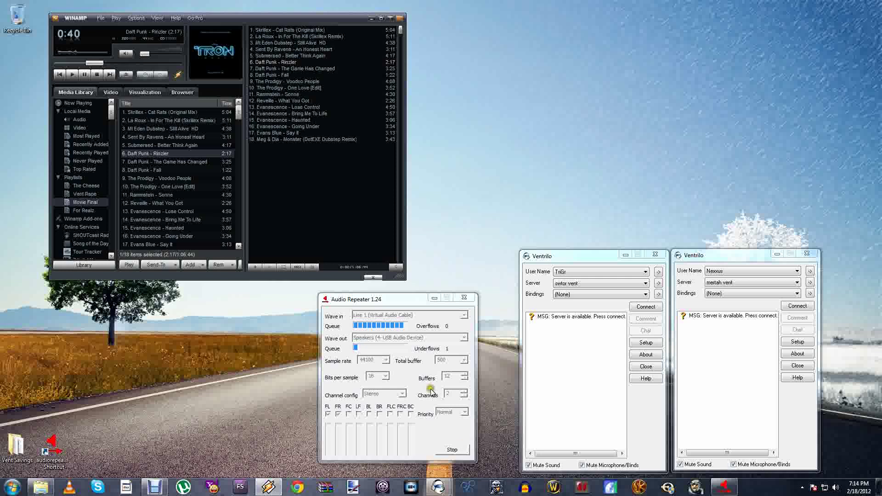
{"action": "left_click", "coordinate": [450, 449]}
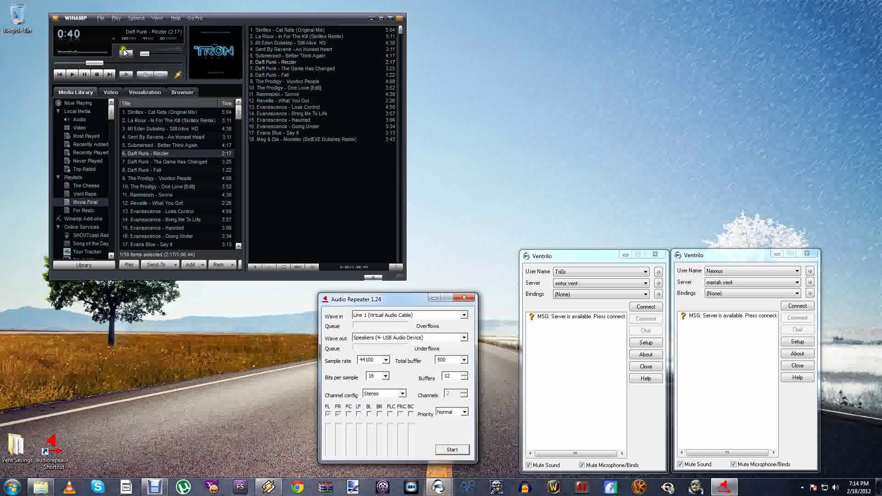
Review the Audio Repeater's wave in and wave out devices, keeping Line 1 (Virtual Audio Cable) and Speakers (4- USB Audio Device).
{"action": "left_click_drag", "start_coordinate": [388, 302], "coordinate": [422, 304]}
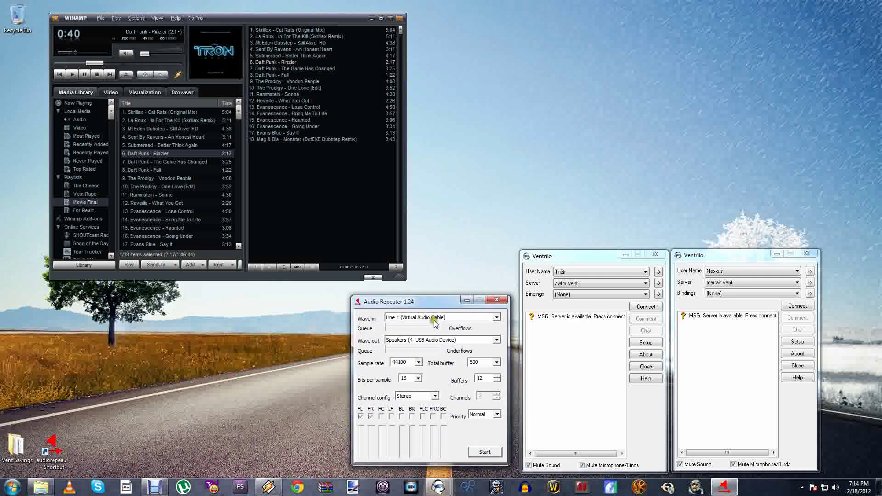
{"action": "left_click", "coordinate": [434, 321]}
{"action": "left_click", "coordinate": [433, 321]}
{"action": "left_click", "coordinate": [394, 340]}
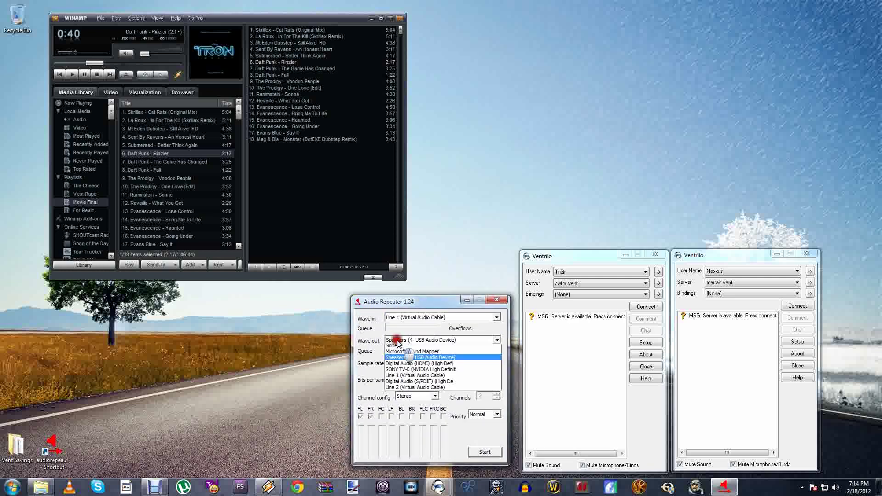
{"action": "left_click", "coordinate": [397, 342]}
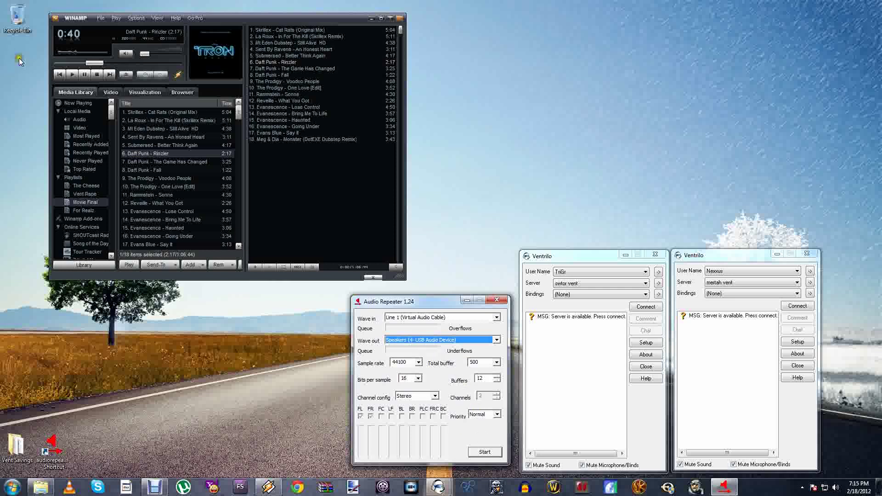
Resume the Daft Punk - Rinzler track in Winamp and raise the player volume slightly.
{"action": "left_click", "coordinate": [71, 75]}
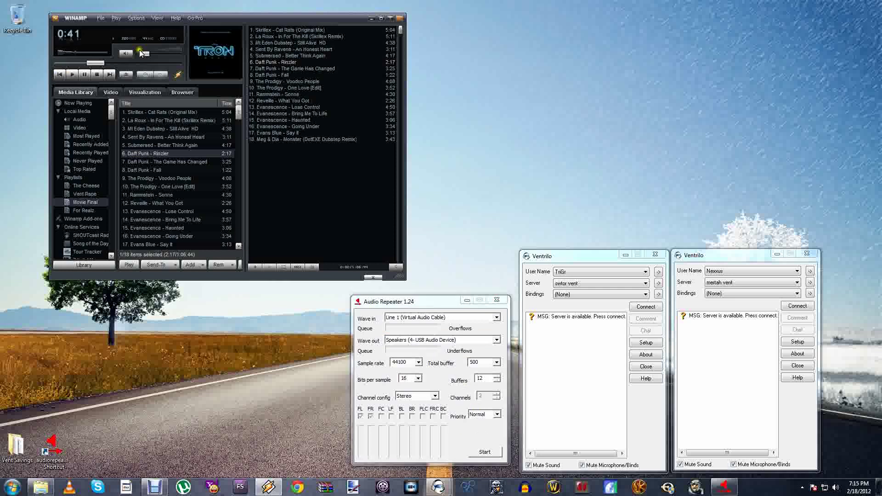
{"action": "left_click_drag", "start_coordinate": [144, 54], "coordinate": [147, 54]}
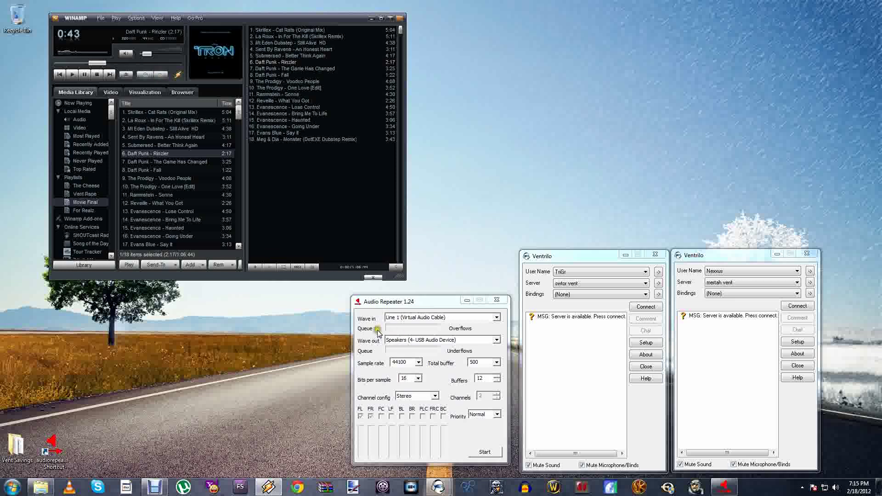
Try to start the Audio Repeater with Line 1 (Virtual Audio Cable) as wave in and Speakers (4- USB Audio Device) as wave out.
{"action": "left_click_drag", "start_coordinate": [402, 304], "coordinate": [344, 317]}
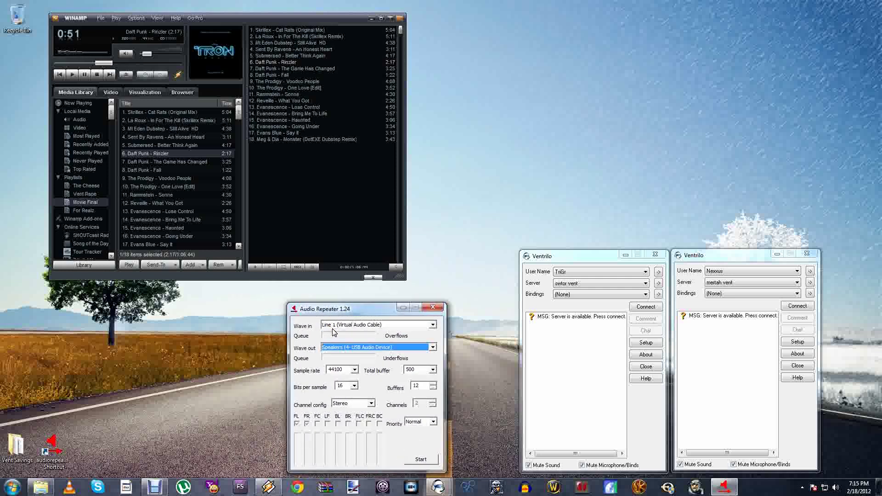
{"action": "left_click", "coordinate": [421, 459]}
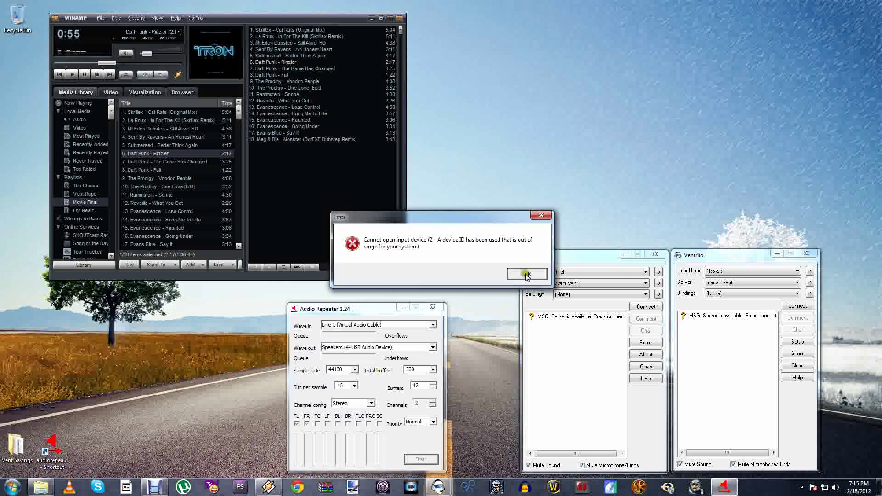
{"action": "left_click", "coordinate": [524, 275]}
{"action": "left_click", "coordinate": [416, 460]}
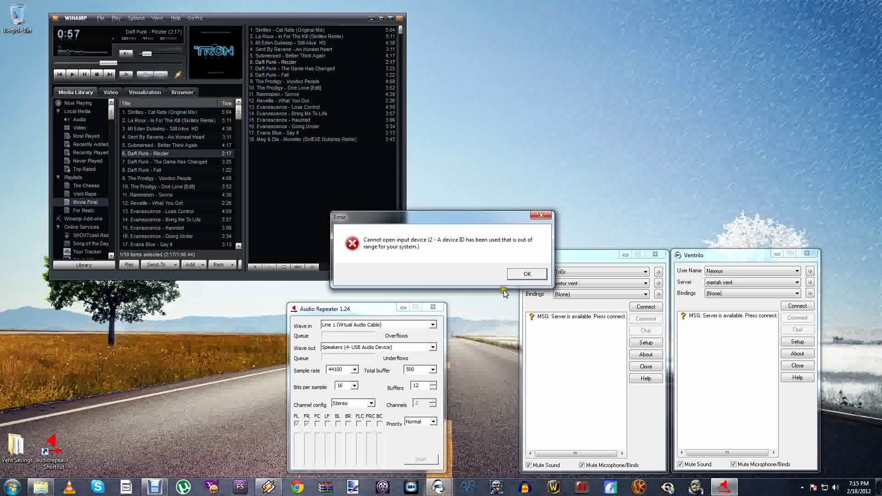
{"action": "left_click", "coordinate": [524, 275]}
Reopen the Audio Repeater and start it with wave in Line 1 (Virtual Audio Cable) and wave out Speakers (4- USB Audio Device).
{"action": "left_click", "coordinate": [432, 307]}
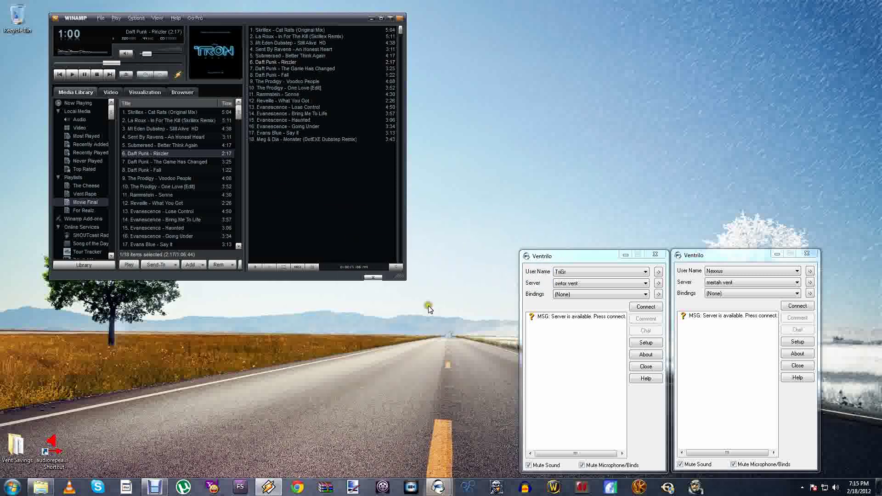
{"action": "double_click", "coordinate": [54, 444]}
{"action": "left_click", "coordinate": [453, 175]}
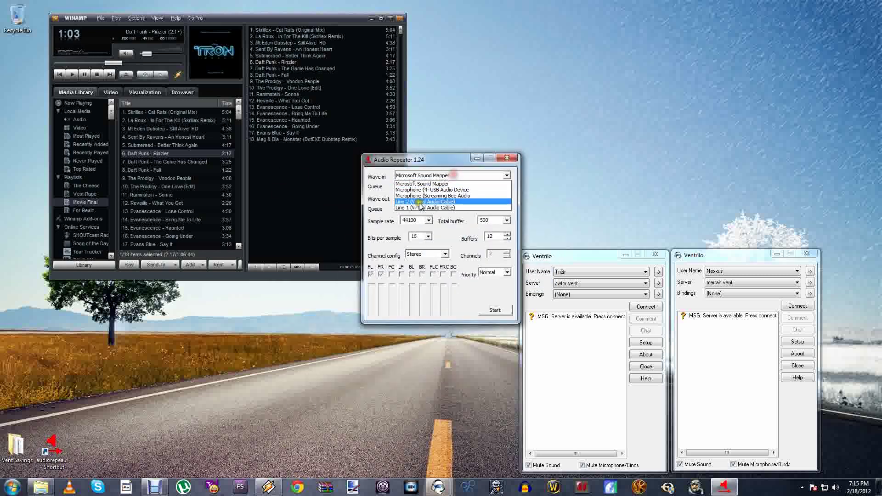
{"action": "left_click", "coordinate": [420, 207]}
{"action": "left_click", "coordinate": [419, 198]}
{"action": "left_click", "coordinate": [413, 220]}
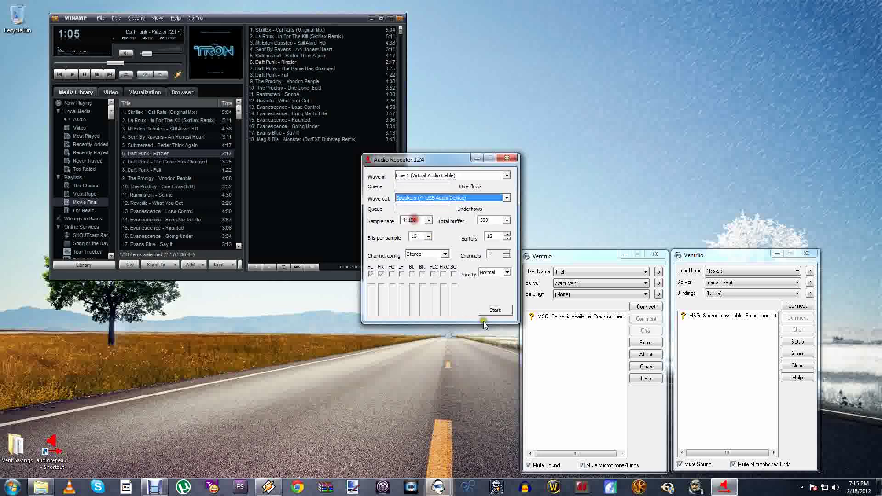
{"action": "left_click", "coordinate": [490, 312]}
{"action": "left_click_drag", "start_coordinate": [454, 159], "coordinate": [411, 304]}
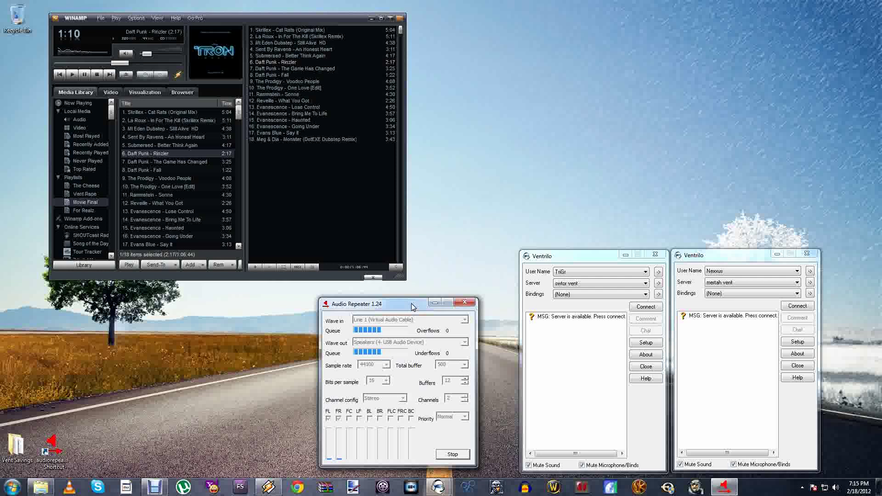
Pause the Winamp track and arrange the Audio Repeater and the two Ventrilo windows side by side.
{"action": "left_click", "coordinate": [85, 73]}
{"action": "left_click_drag", "start_coordinate": [399, 304], "coordinate": [412, 303]}
{"action": "left_click_drag", "start_coordinate": [577, 258], "coordinate": [563, 256]}
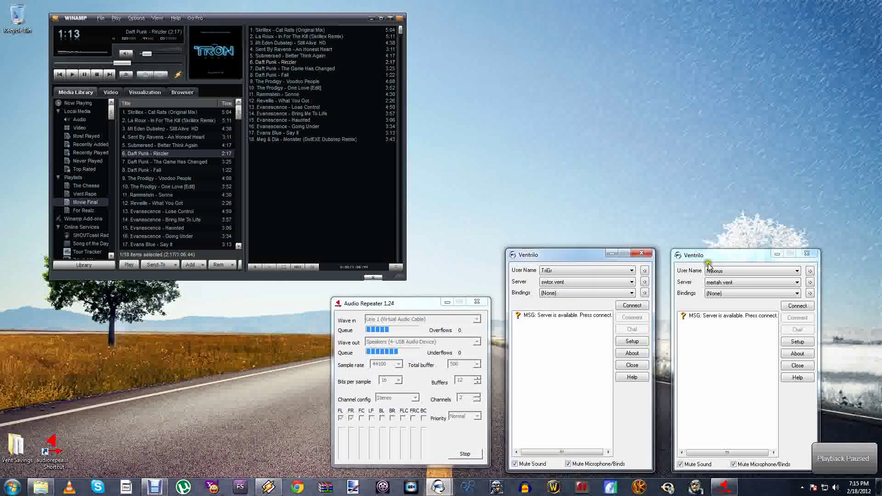
{"action": "left_click_drag", "start_coordinate": [712, 264], "coordinate": [699, 265]}
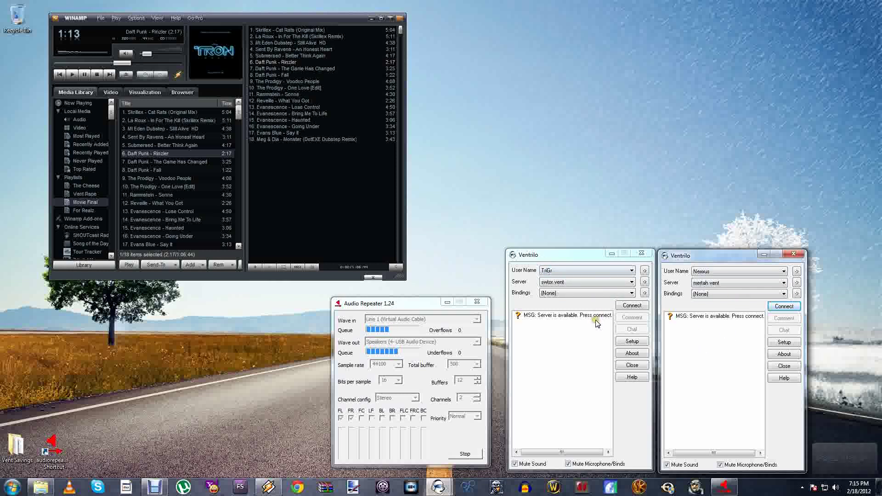
{"action": "left_click_drag", "start_coordinate": [580, 263], "coordinate": [571, 240]}
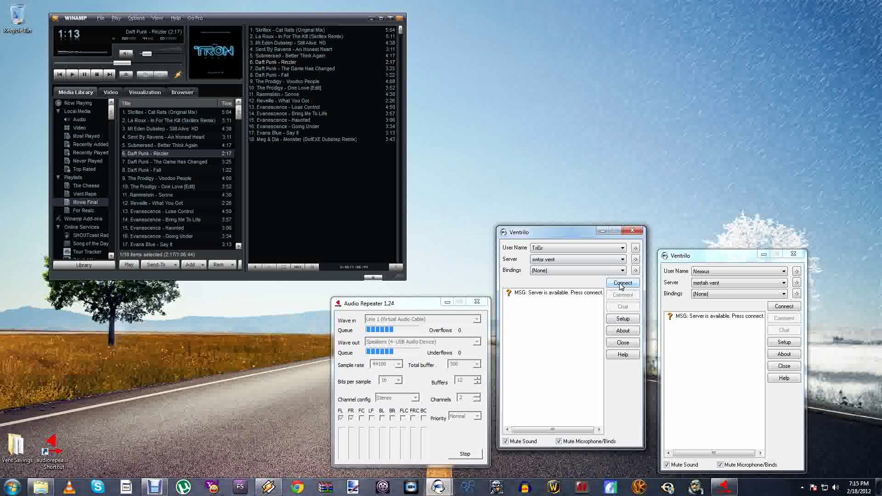
{"action": "left_click_drag", "start_coordinate": [582, 232], "coordinate": [592, 254]}
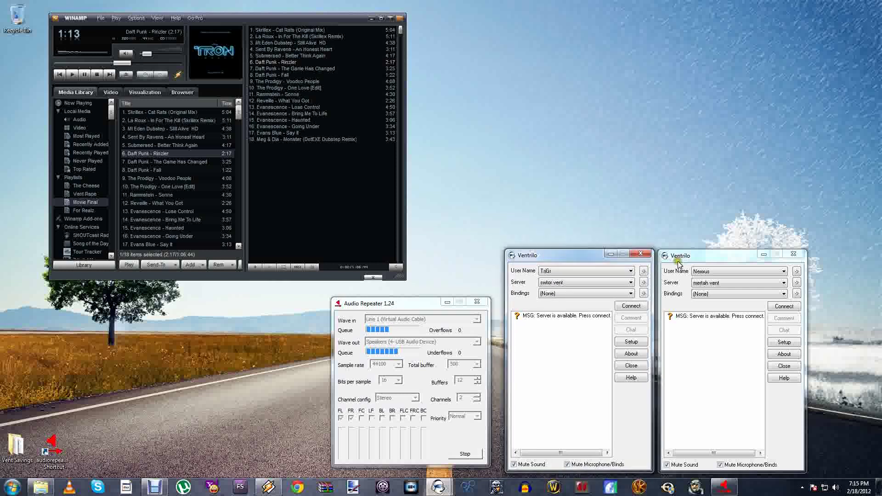
Search the Start menu for "vent" and open the properties of the Ventrilo program shortcut.
{"action": "left_click", "coordinate": [13, 489]}
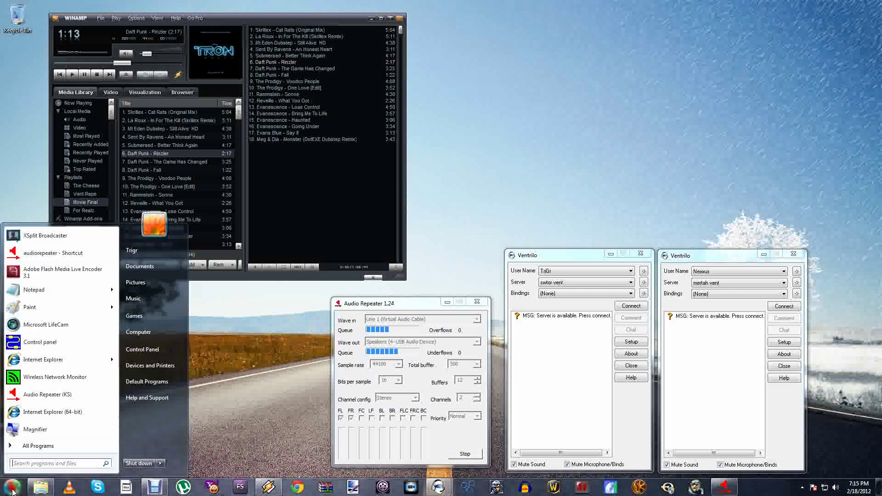
{"action": "type", "text": "vent"}
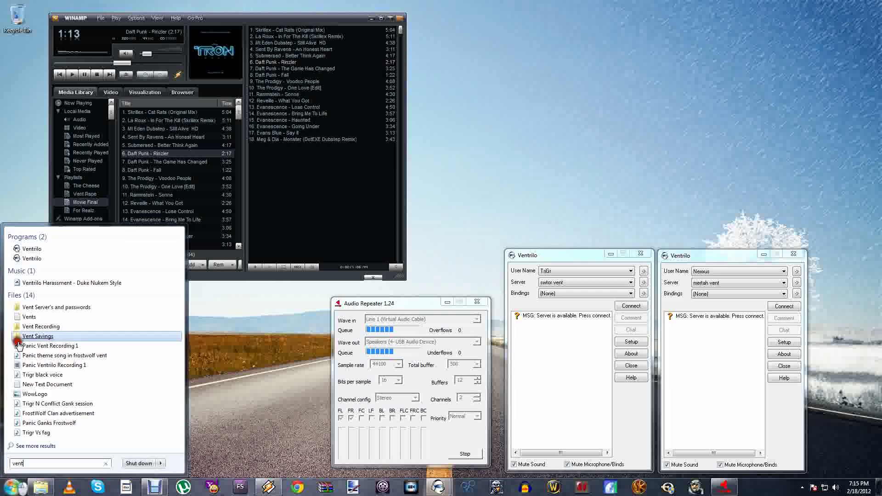
{"action": "left_click", "coordinate": [28, 249]}
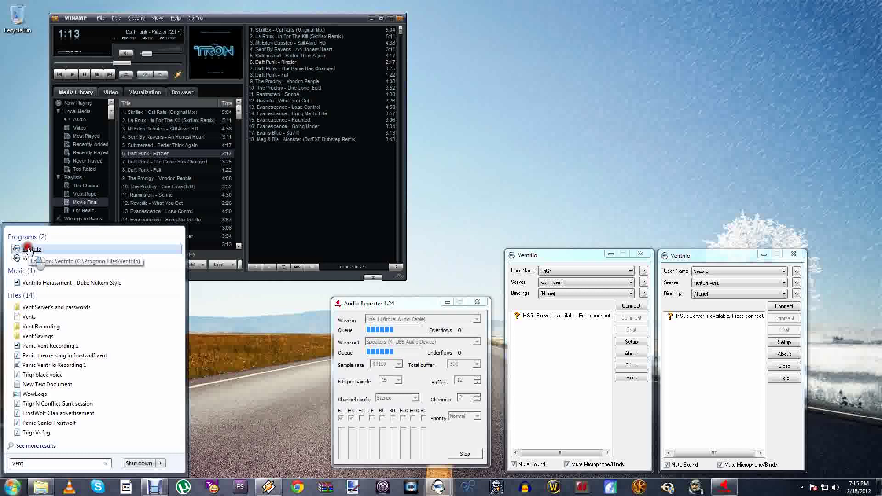
{"action": "right_click", "coordinate": [28, 250]}
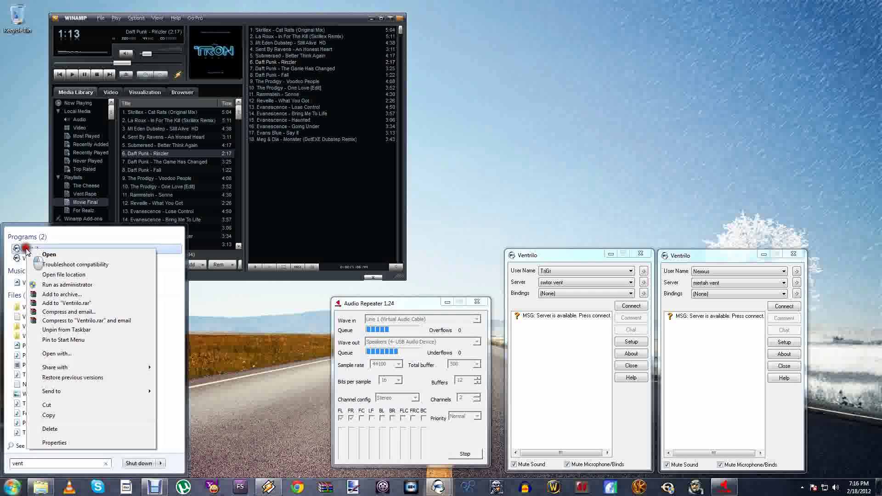
{"action": "left_click", "coordinate": [52, 443]}
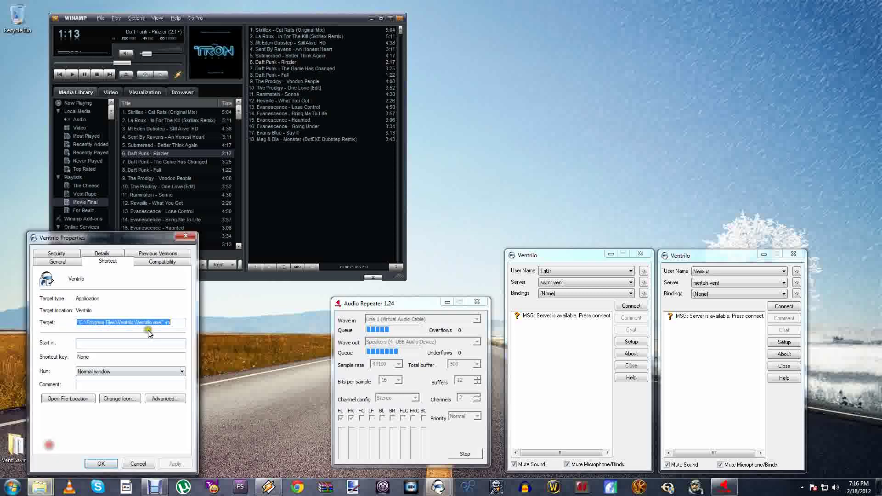
Check the Ventrilo shortcut's target path and its -m switch, and close the properties.
{"action": "left_click", "coordinate": [179, 323]}
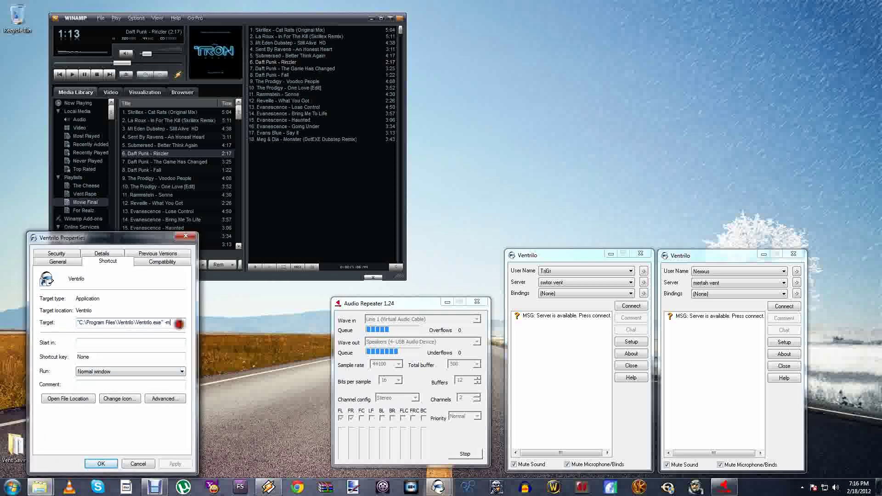
{"action": "left_click_drag", "start_coordinate": [179, 323], "coordinate": [82, 325]}
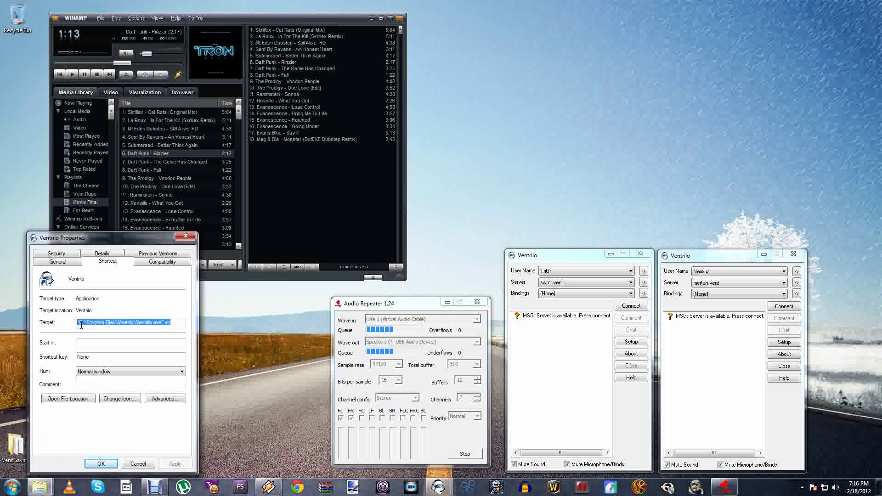
{"action": "left_click", "coordinate": [171, 327]}
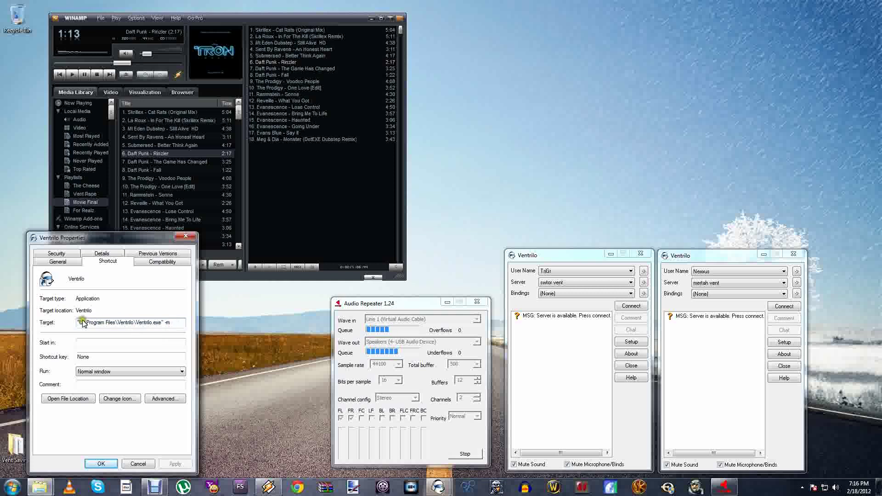
{"action": "left_click_drag", "start_coordinate": [79, 322], "coordinate": [177, 321]}
{"action": "left_click", "coordinate": [177, 321]}
{"action": "left_click", "coordinate": [101, 462]}
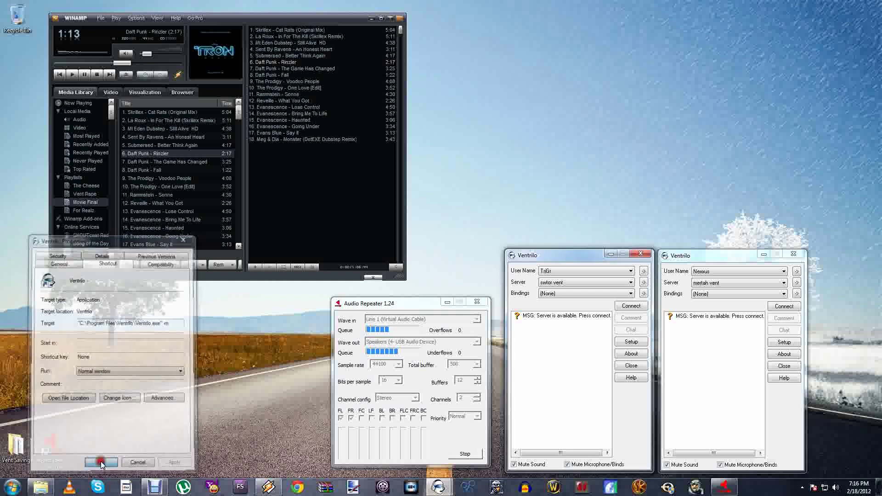
Connect the first Ventrilo client to the swtor vent server and the second client to the mertah vent server.
{"action": "mouse_move", "coordinate": [577, 255]}
{"action": "left_mouse_down"}
{"action": "mouse_move", "coordinate": [571, 212]}
{"action": "mouse_move", "coordinate": [573, 254]}
{"action": "left_mouse_up"}
{"action": "left_click", "coordinate": [614, 293]}
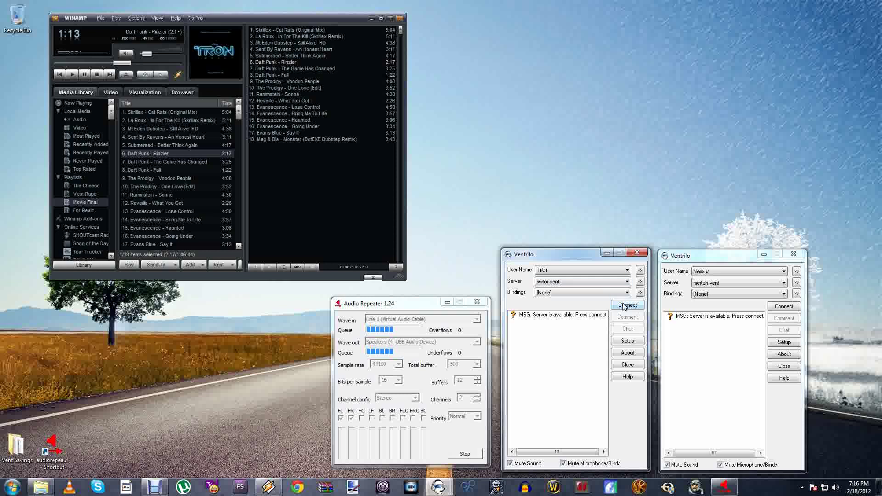
{"action": "left_click", "coordinate": [625, 305]}
{"action": "left_click", "coordinate": [779, 306]}
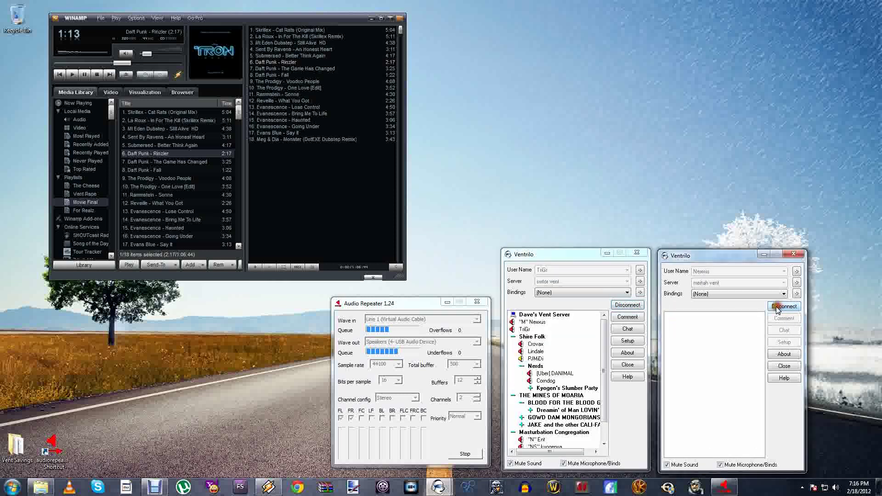
{"action": "left_click_drag", "start_coordinate": [574, 254], "coordinate": [554, 261]}
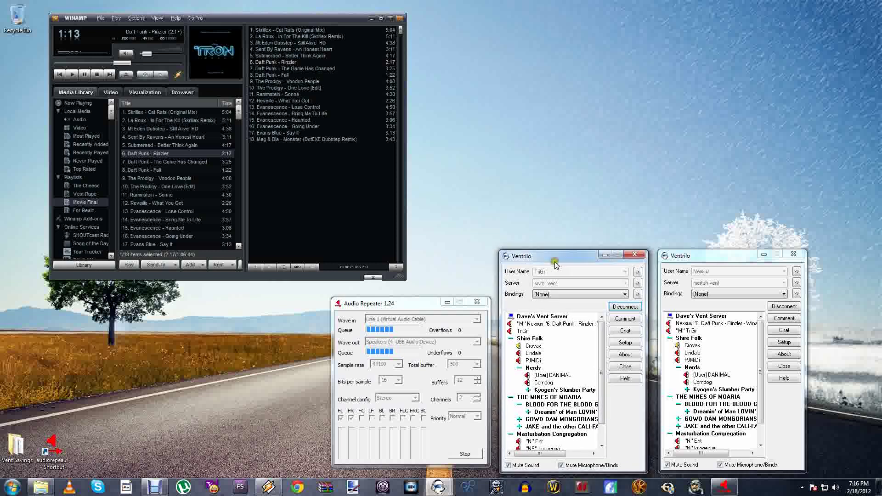
Review the output device, input device and sensitivity in the swtor vent client's voice setup, and close the setup.
{"action": "left_click", "coordinate": [612, 342]}
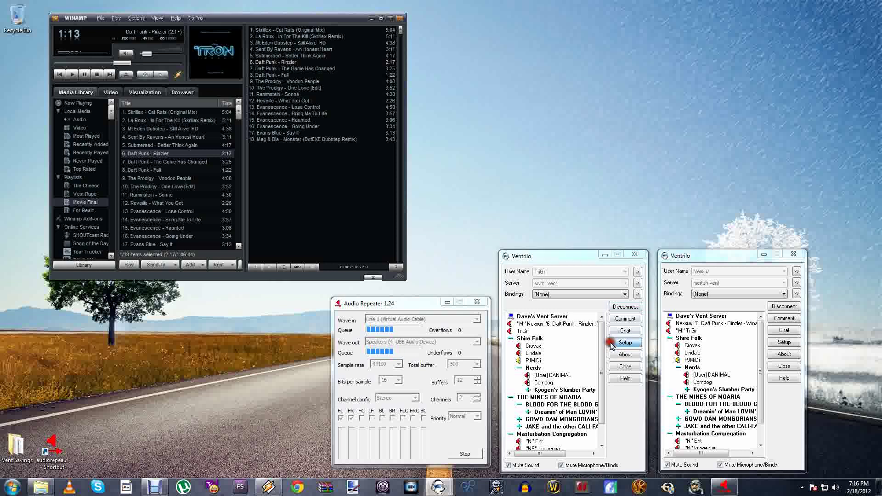
{"action": "left_click_drag", "start_coordinate": [558, 219], "coordinate": [347, 203]}
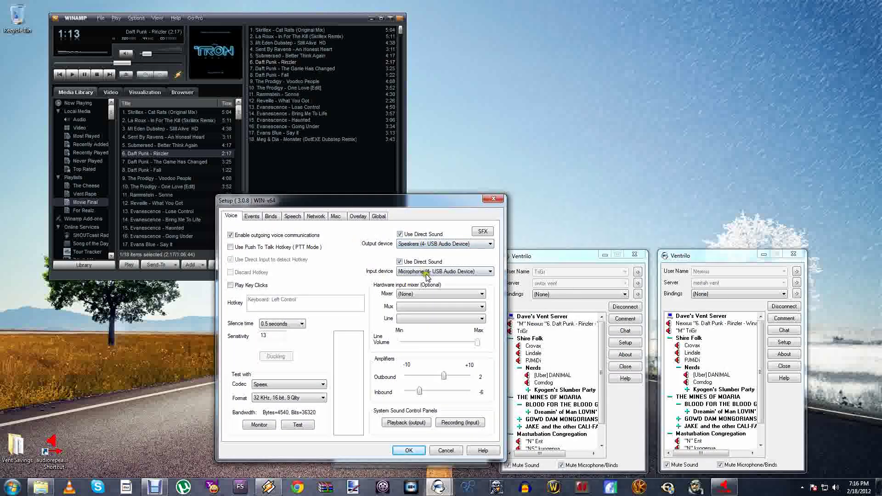
{"action": "left_click", "coordinate": [274, 336]}
{"action": "left_click", "coordinate": [409, 449]}
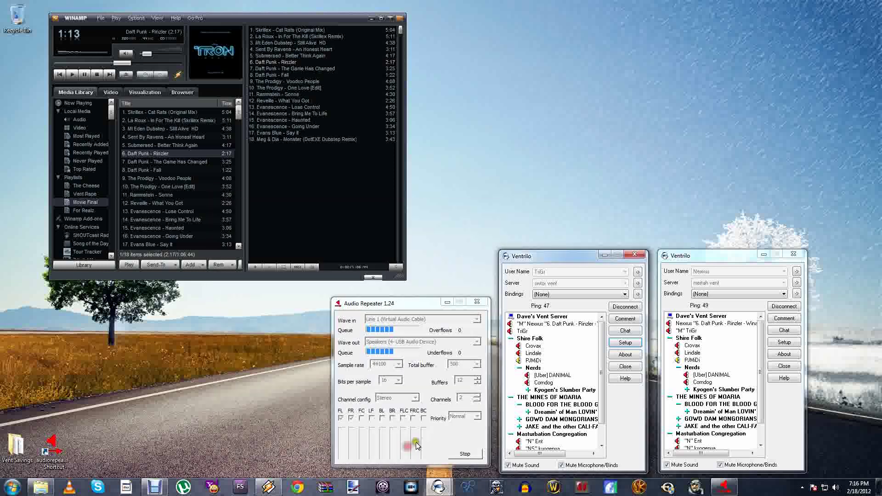
Review the mertah vent client's voice setup, especially its Line 1 (Virtual Audio Cable) input device, and return its window beside the other client.
{"action": "left_click_drag", "start_coordinate": [709, 258], "coordinate": [279, 257]}
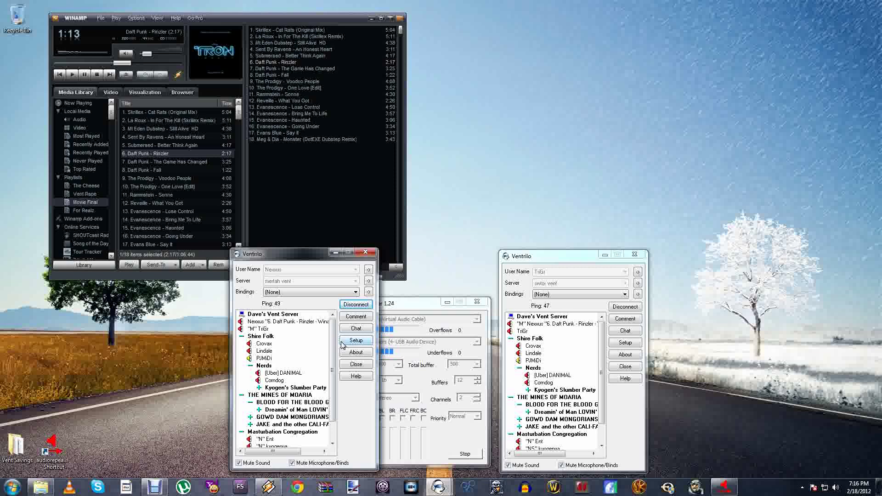
{"action": "left_click", "coordinate": [357, 340]}
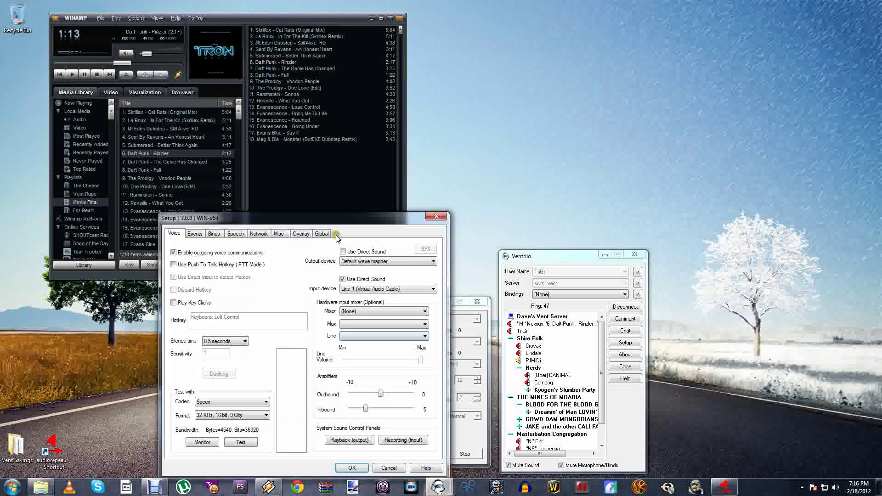
{"action": "left_click_drag", "start_coordinate": [340, 222], "coordinate": [298, 217]}
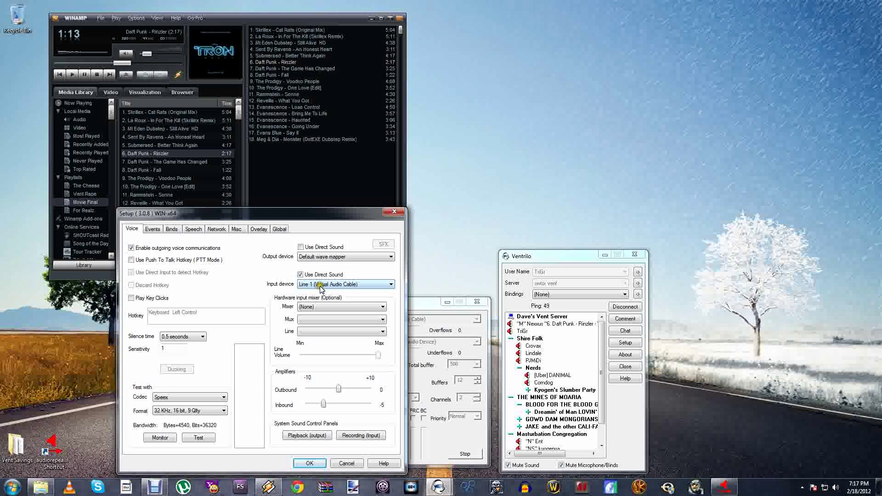
{"action": "left_click", "coordinate": [310, 461]}
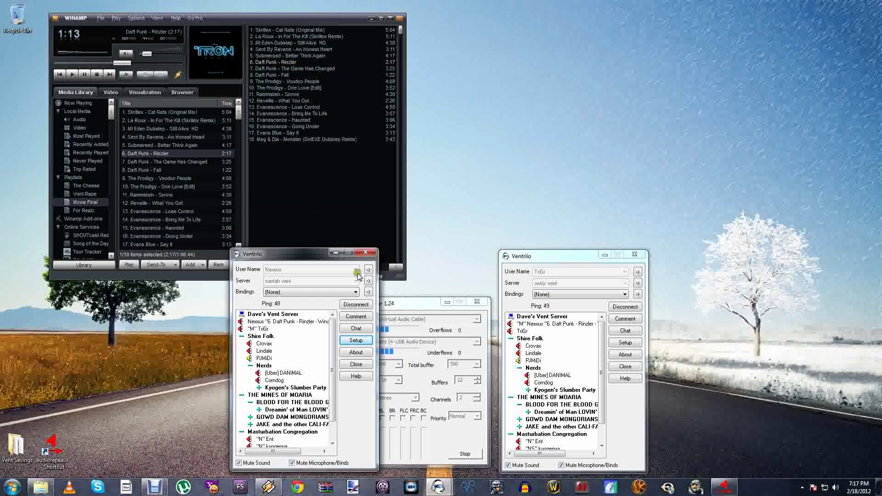
{"action": "left_click_drag", "start_coordinate": [284, 256], "coordinate": [721, 252]}
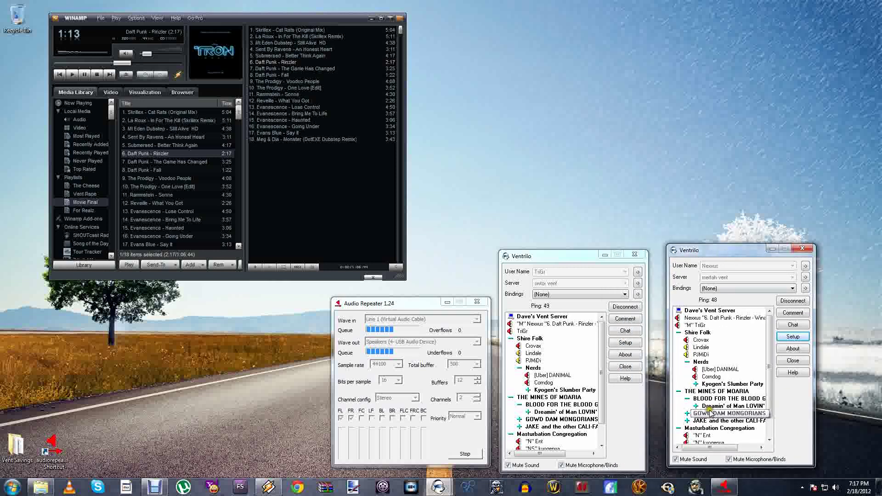
Unmute the microphone and binds in the mertah vent client, keeping its sound muted.
{"action": "left_click", "coordinate": [729, 459]}
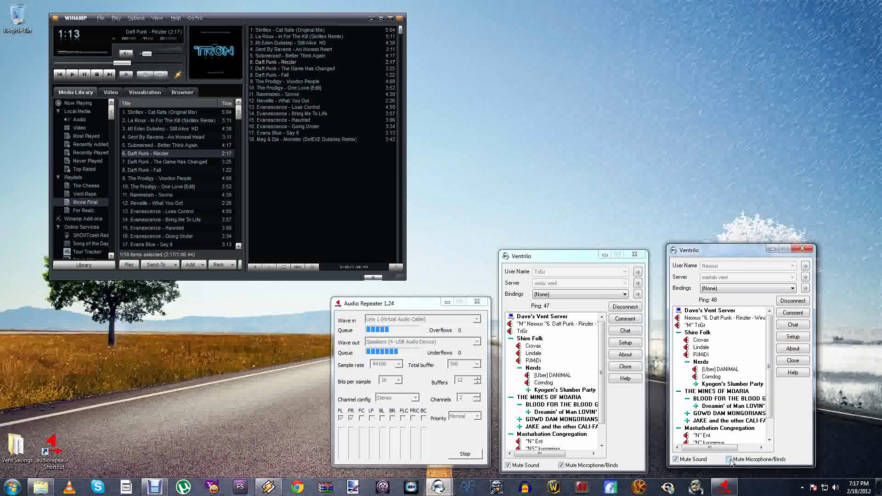
{"action": "left_click", "coordinate": [674, 459]}
{"action": "left_click_drag", "start_coordinate": [704, 253], "coordinate": [689, 258]}
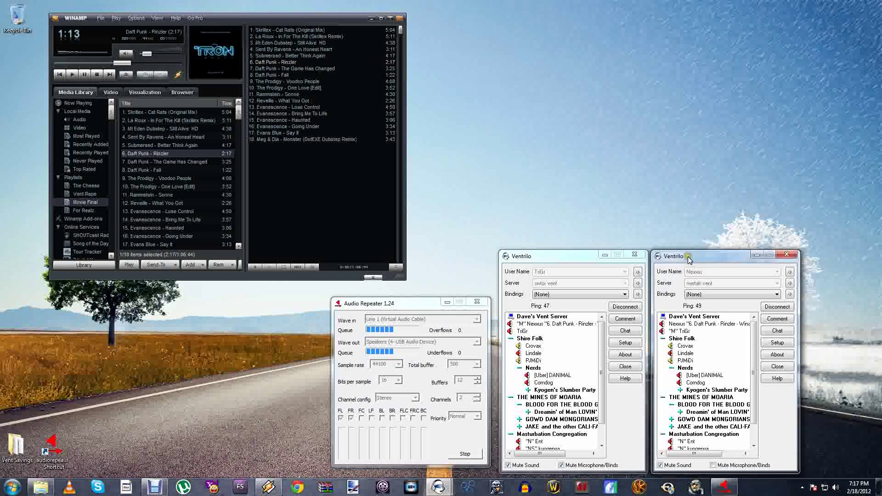
Move both Ventrilo clients into the Nerds channel and unmute the sound in the swtor vent client only.
{"action": "double_click", "coordinate": [685, 367]}
{"action": "left_click_drag", "start_coordinate": [691, 368], "coordinate": [688, 375]}
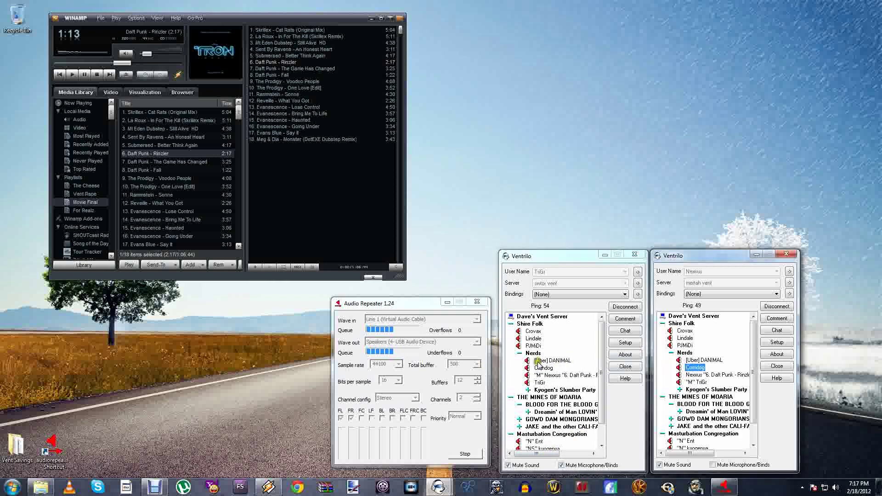
{"action": "left_click", "coordinate": [660, 464]}
{"action": "left_click", "coordinate": [509, 465]}
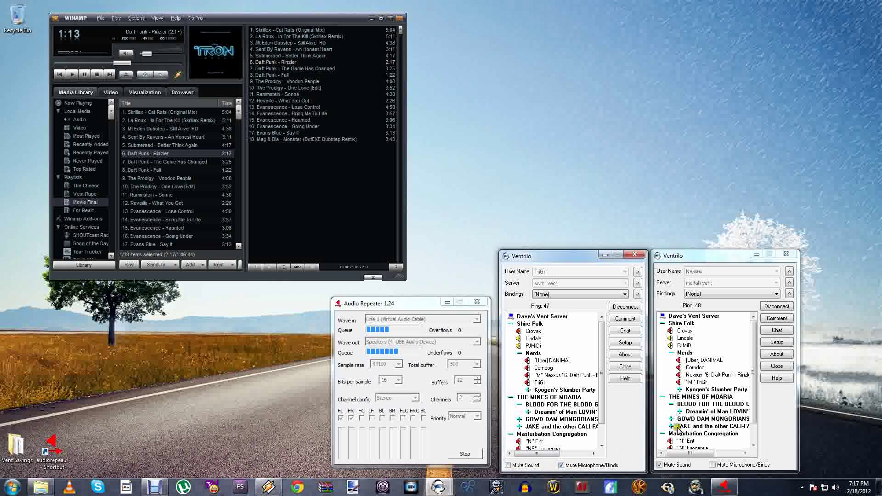
Unmute the microphone and binds in the swtor vent client for a voice test, and mute them again.
{"action": "left_click", "coordinate": [564, 466]}
{"action": "left_click_drag", "start_coordinate": [600, 376], "coordinate": [602, 370]}
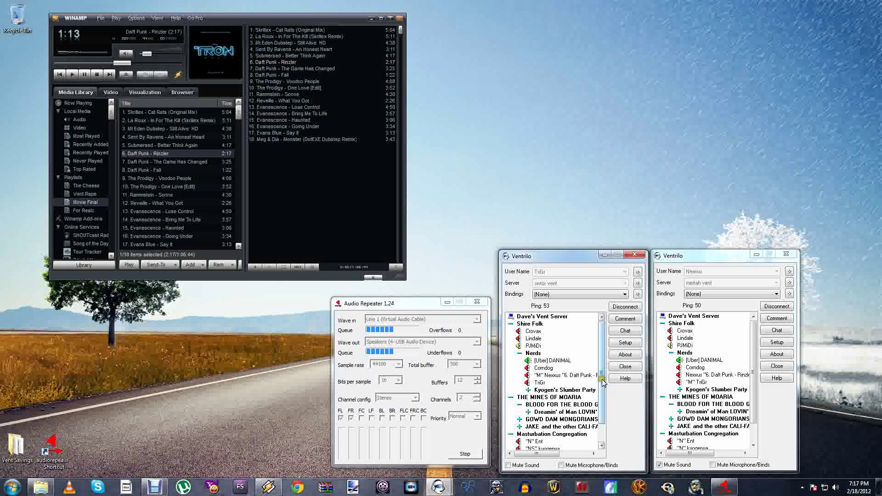
{"action": "left_click", "coordinate": [562, 465]}
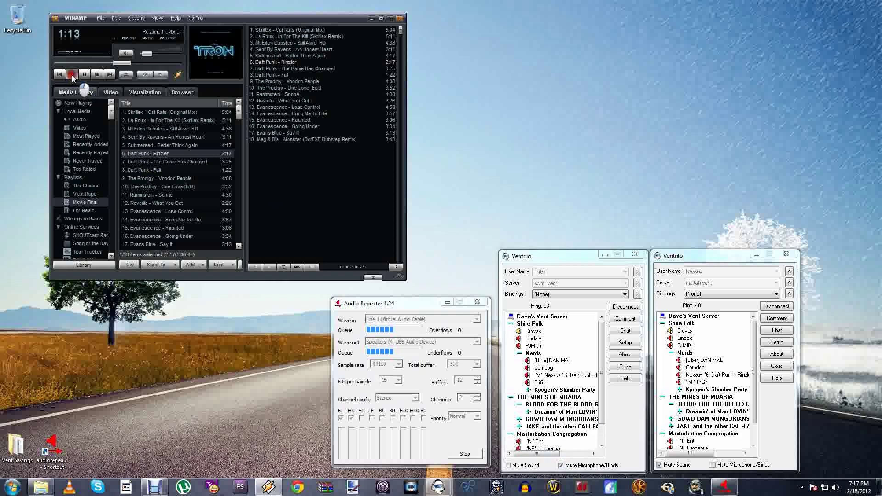
Test talking over Winamp's music by briefly unmuting the swtor vent client's microphone and binds, and pause the playback.
{"action": "left_click", "coordinate": [562, 465]}
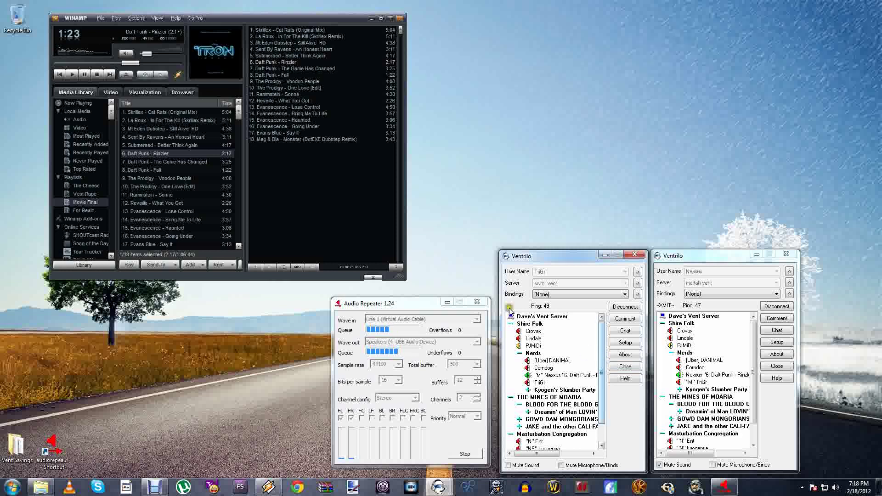
{"action": "left_click", "coordinate": [568, 465]}
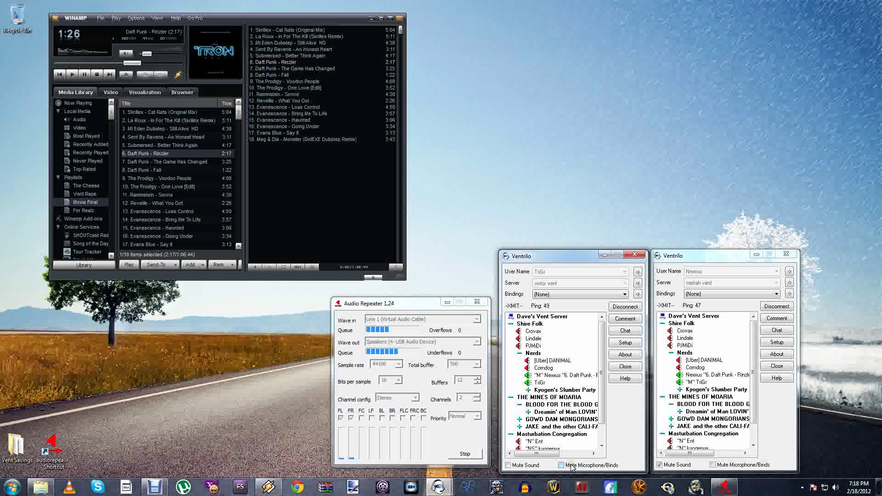
{"action": "left_click", "coordinate": [84, 74]}
Mute the sound in the swtor vent client, keeping its microphone and binds muted.
{"action": "left_click", "coordinate": [588, 257]}
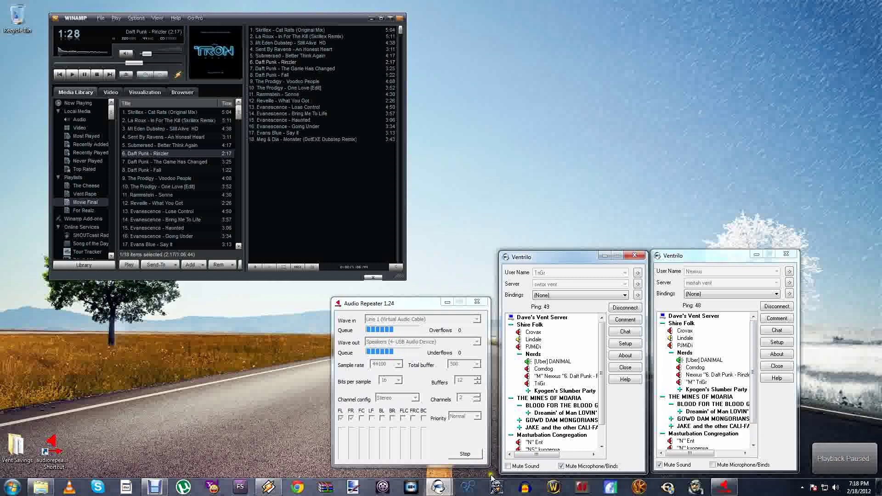
{"action": "left_click", "coordinate": [507, 465]}
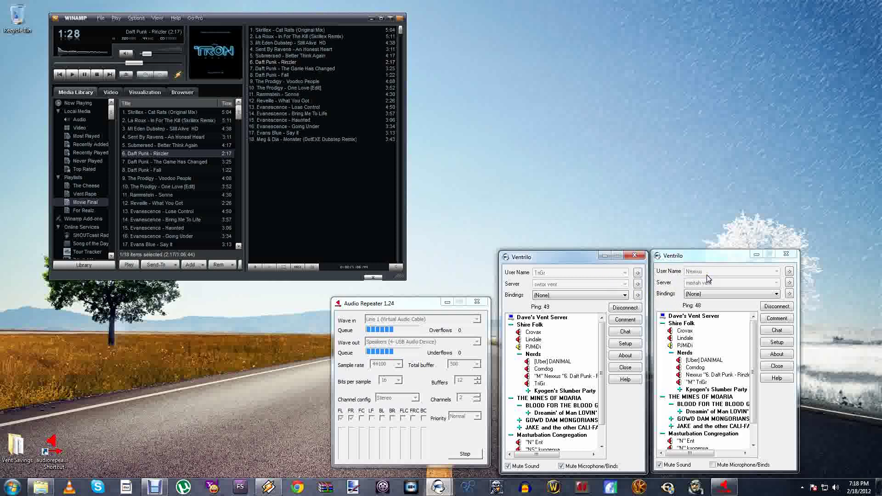
{"action": "left_click_drag", "start_coordinate": [396, 306], "coordinate": [403, 314]}
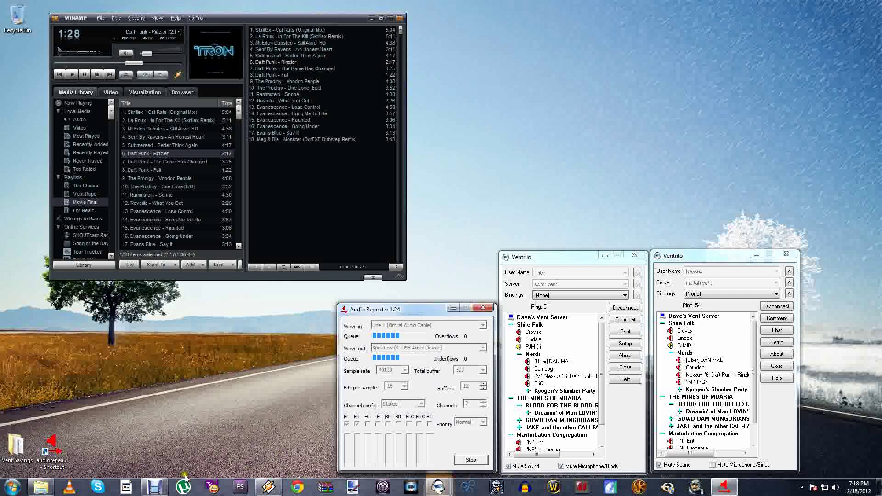
{"action": "left_click", "coordinate": [154, 487]}
{"action": "left_click", "coordinate": [154, 486]}
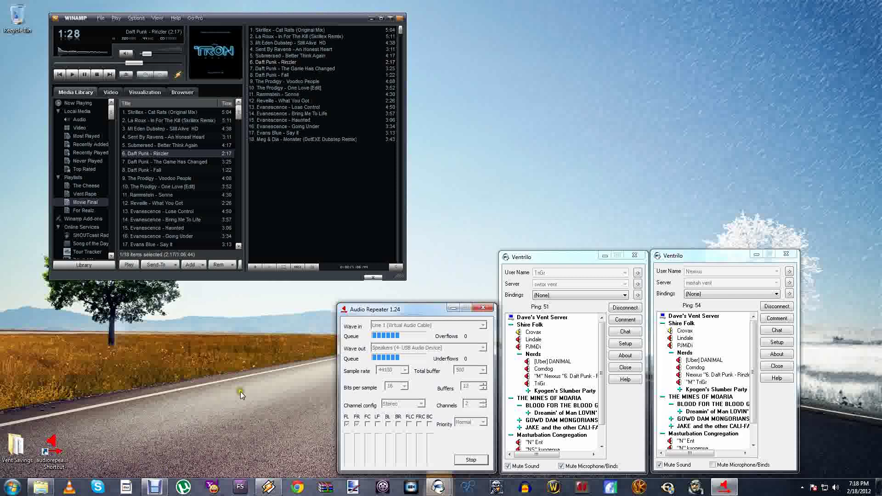